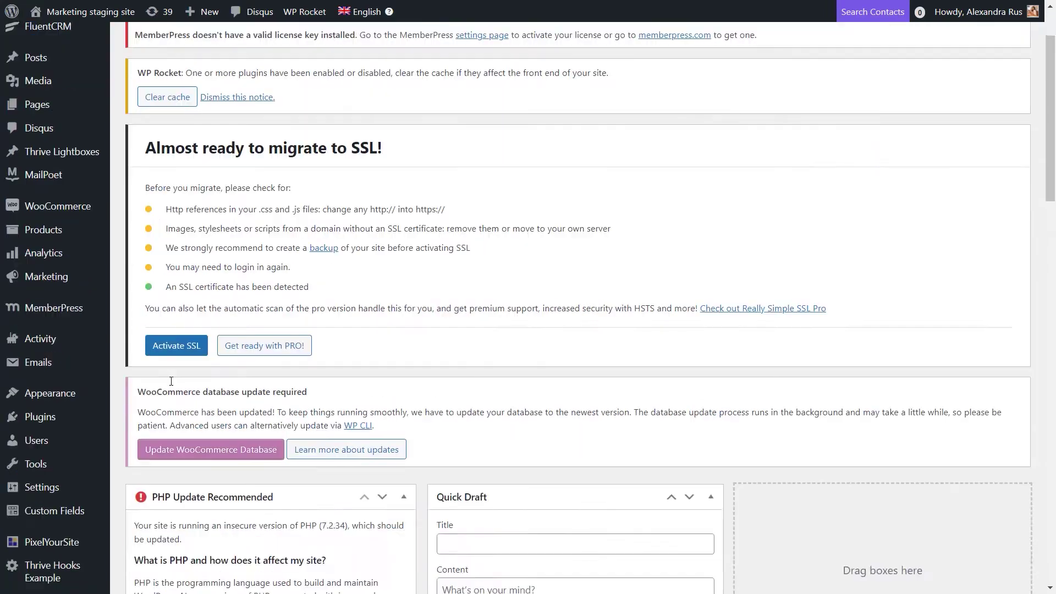
Step: Open the Vector Art course in Thrive Apprentice, check its Subscribers Only label, and view its access restrictions
mouse_move(62, 550)
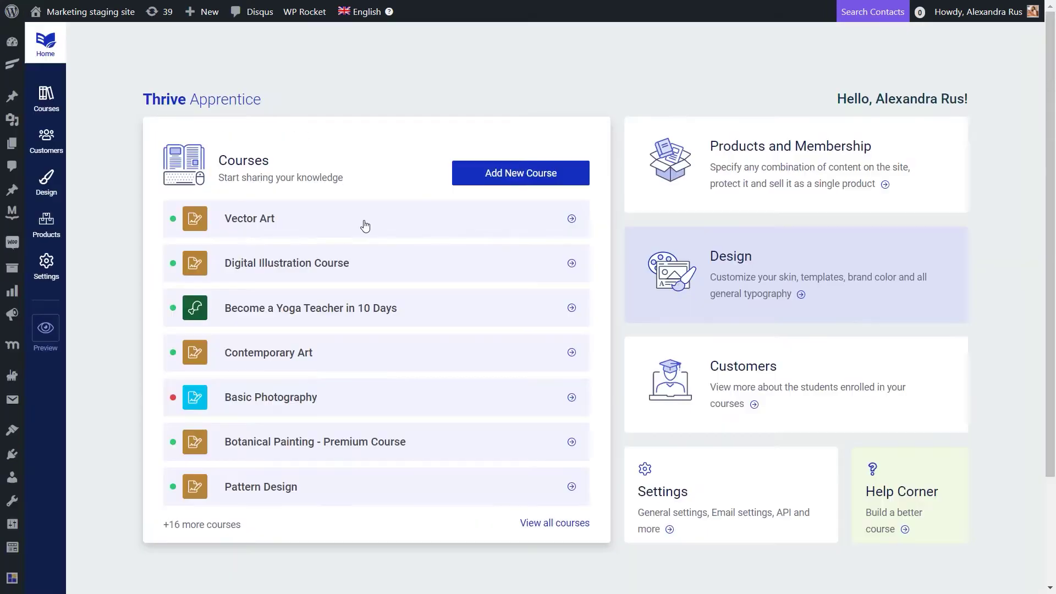
left_click(708, 305)
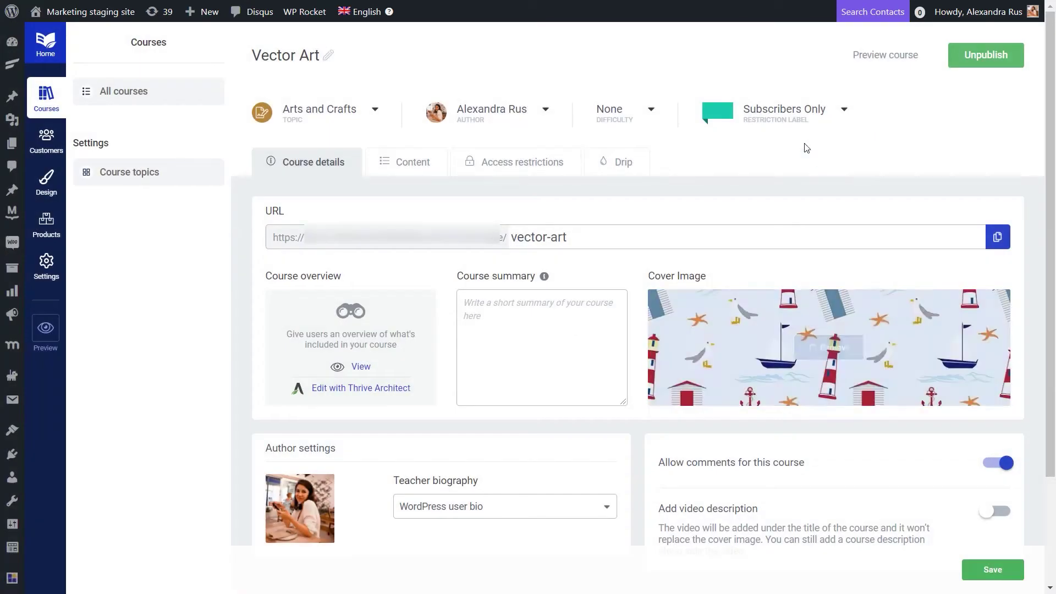
left_click(830, 115)
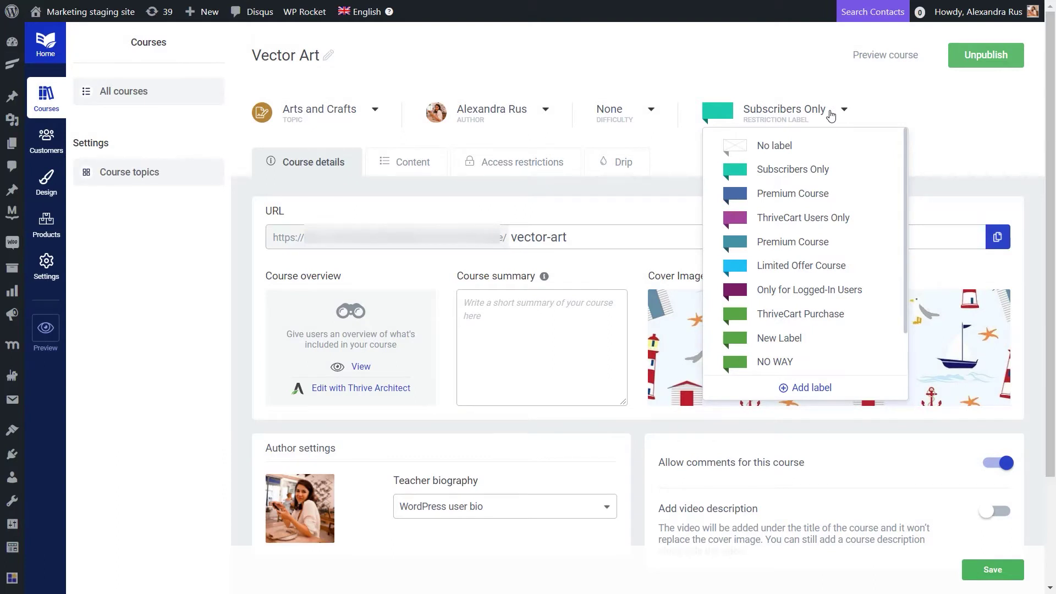
left_click(830, 114)
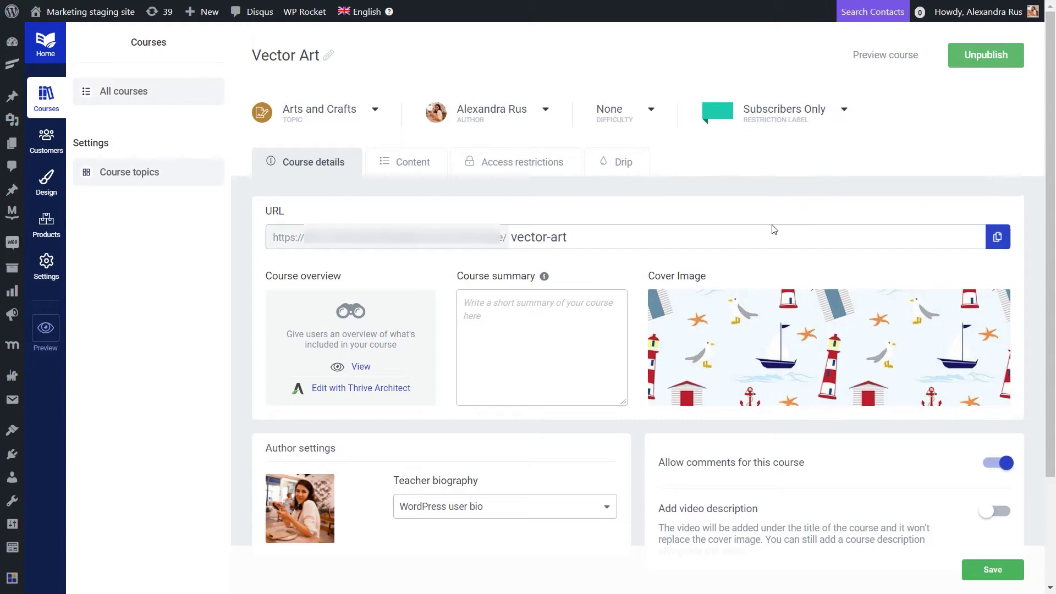
left_click(535, 175)
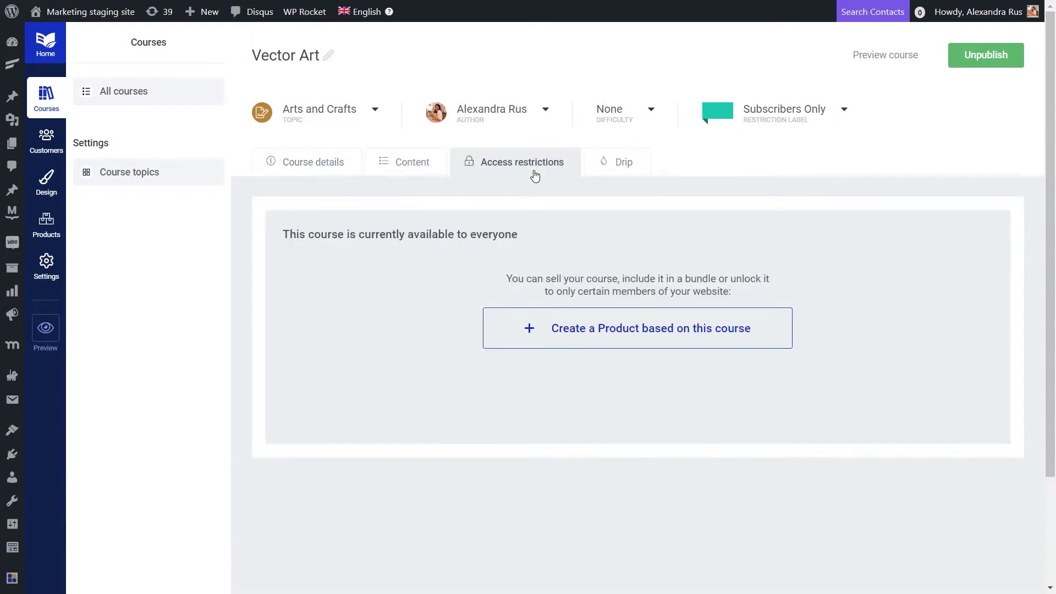
Step: Create a product named Vector Art from the Vector Art course
left_click(639, 341)
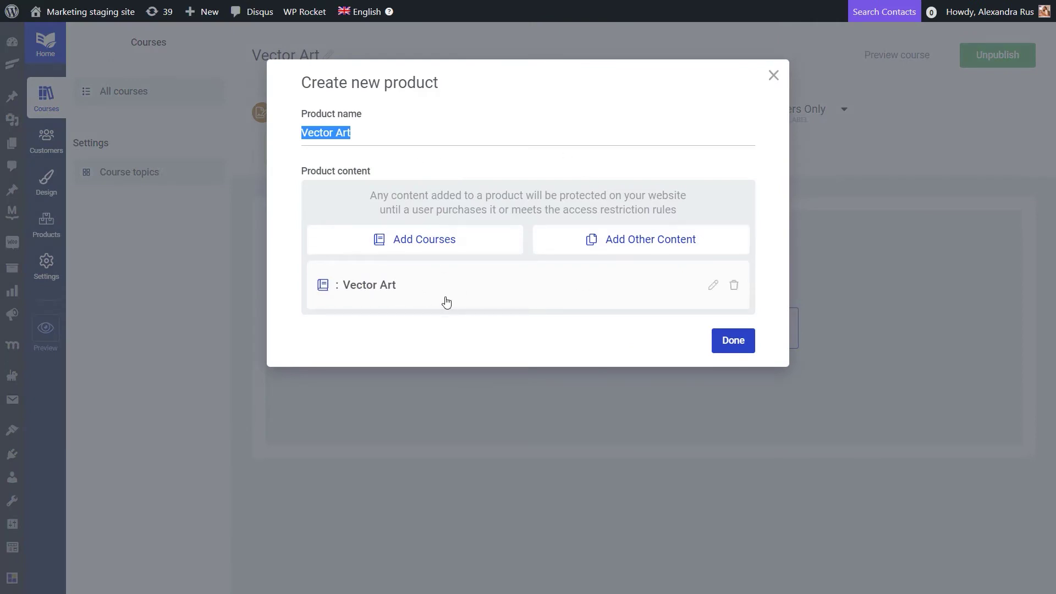
left_click(330, 133)
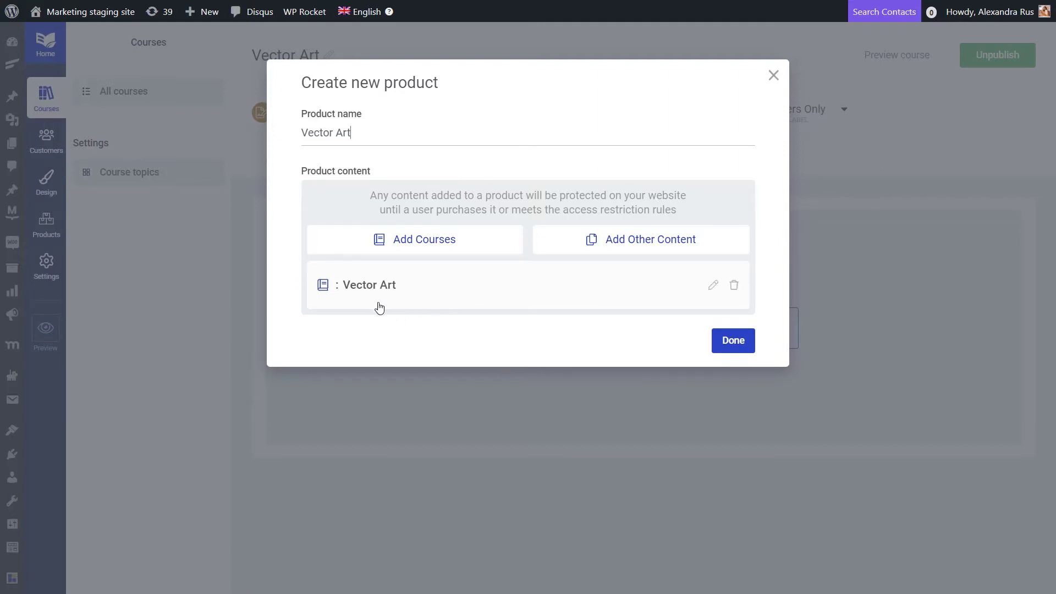
left_click(714, 345)
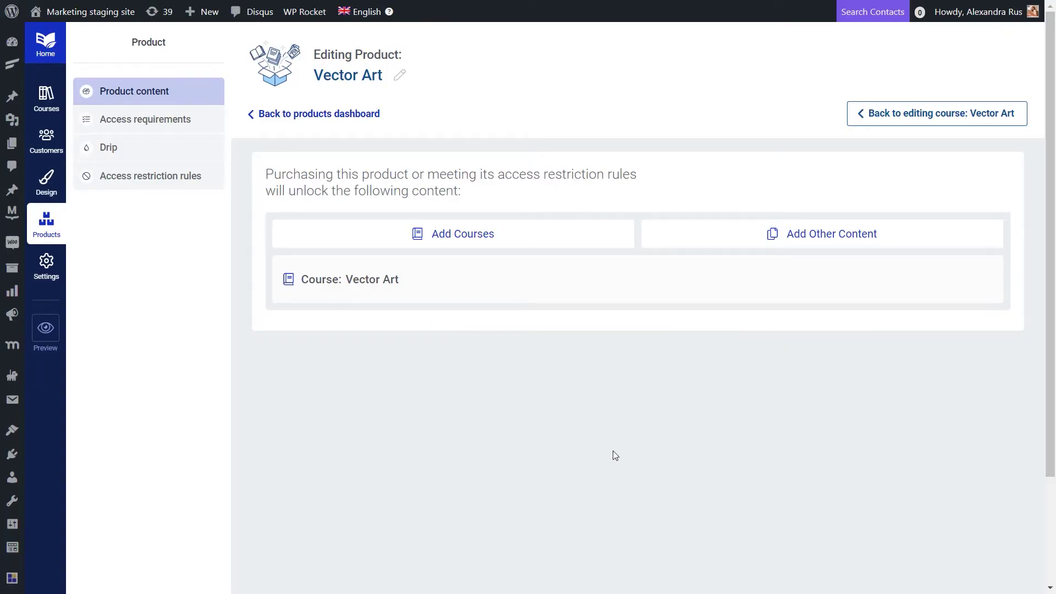
Step: Give the Subscriber WordPress role access to the Vector Art product, save, and view its restriction rules
left_click(176, 126)
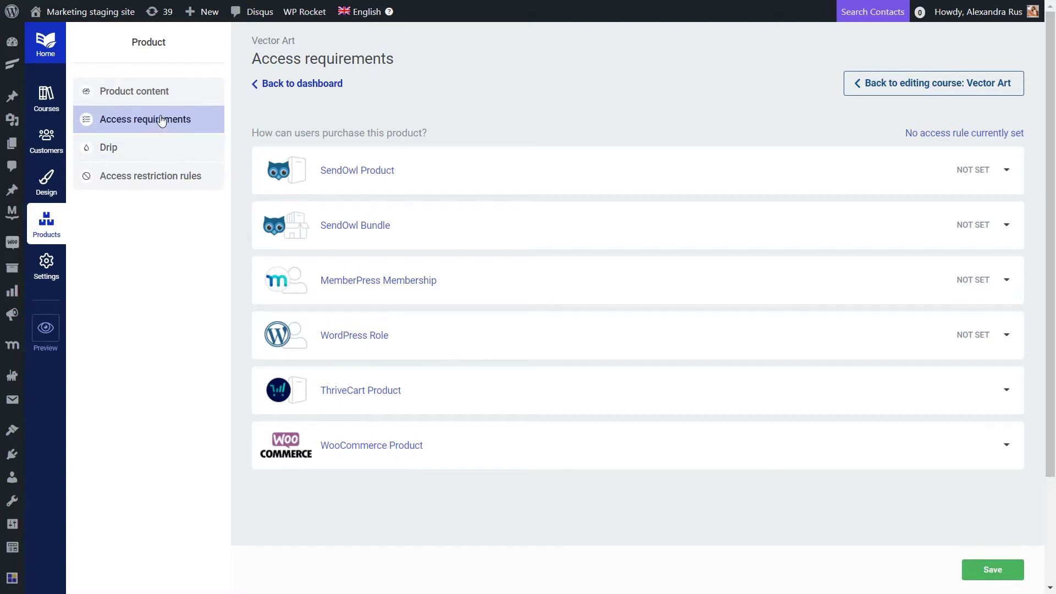
left_click(448, 337)
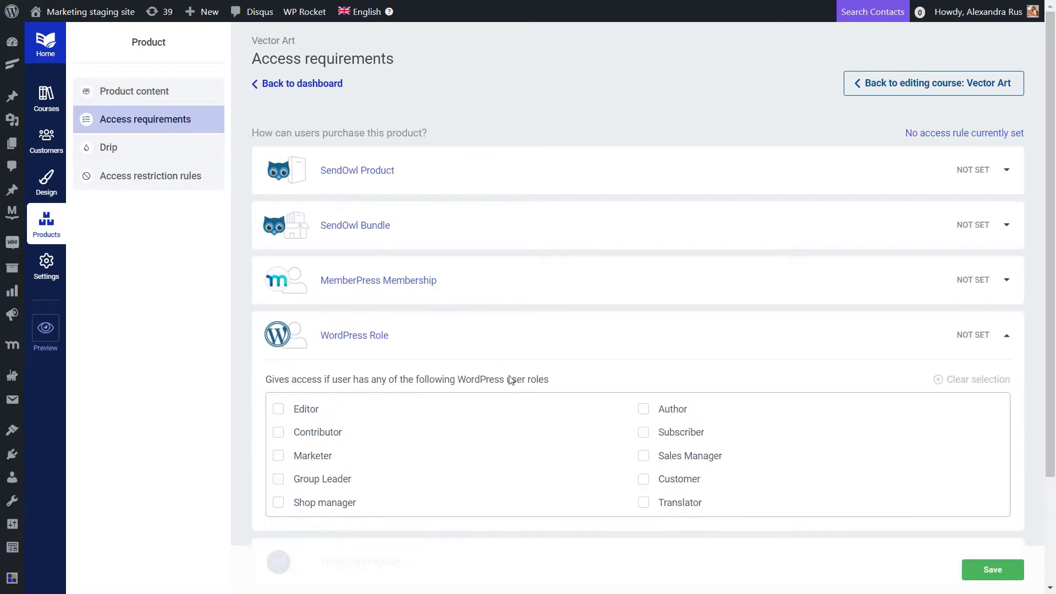
left_click(643, 433)
left_click(1011, 576)
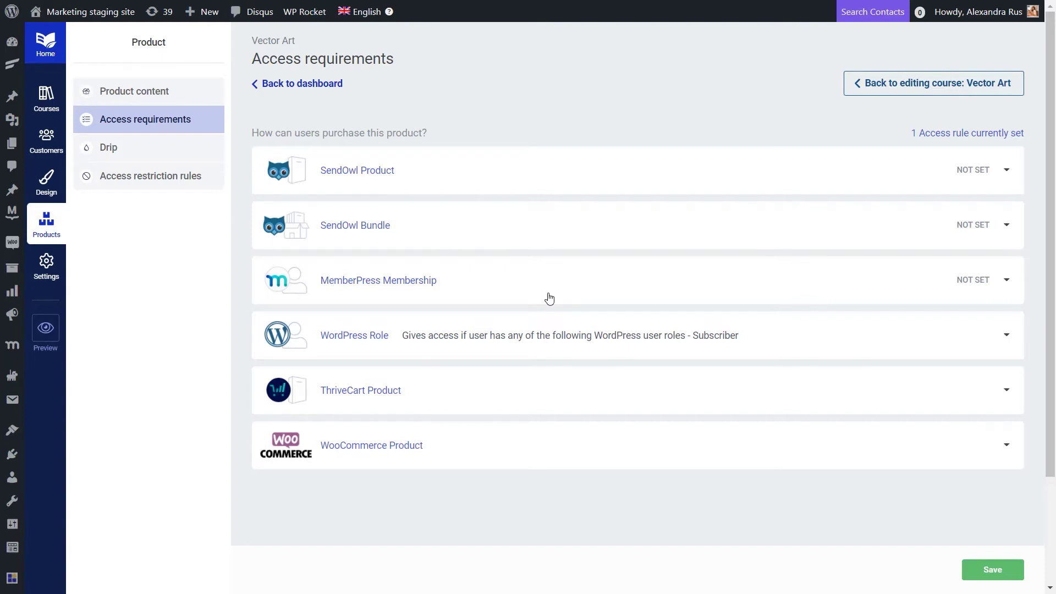
left_click(138, 187)
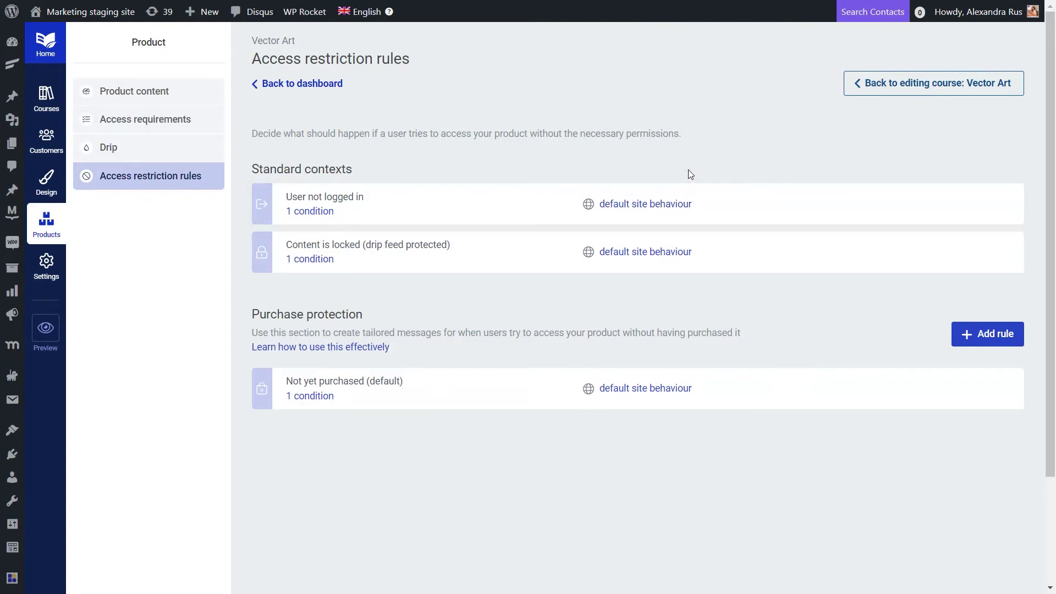
Step: Publish a new page titled 'Registration Page for Vector Course' and launch Thrive Architect on it
mouse_move(12, 143)
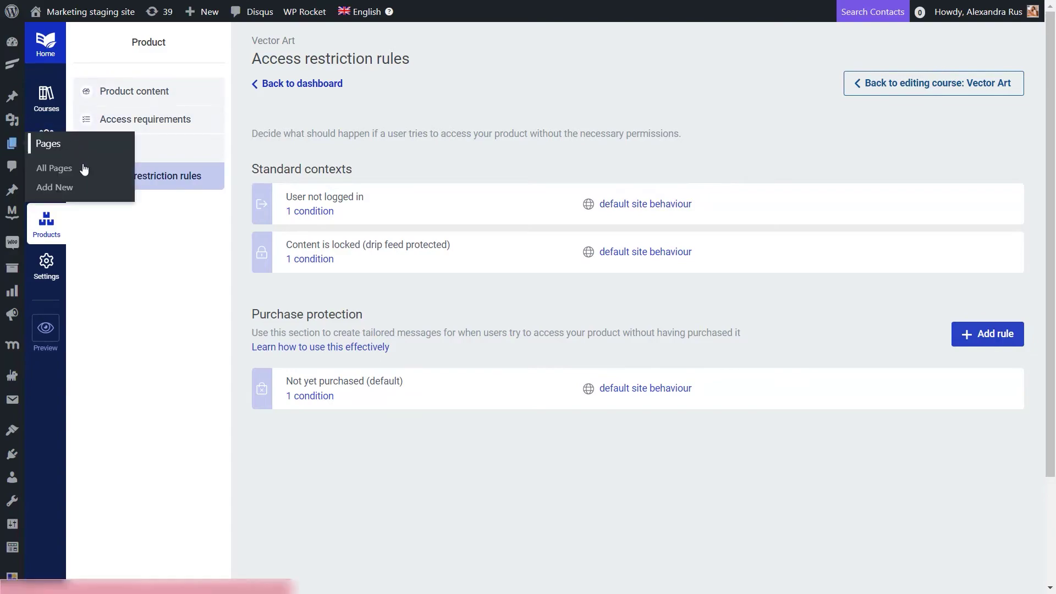
left_click(75, 189)
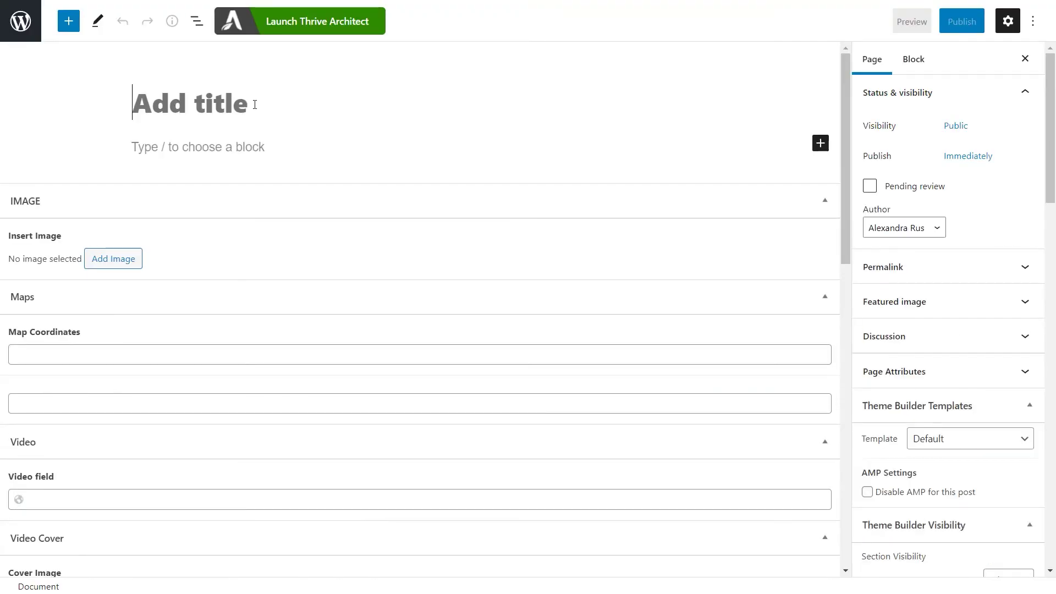
type("\"Registration Page for Vector Course")
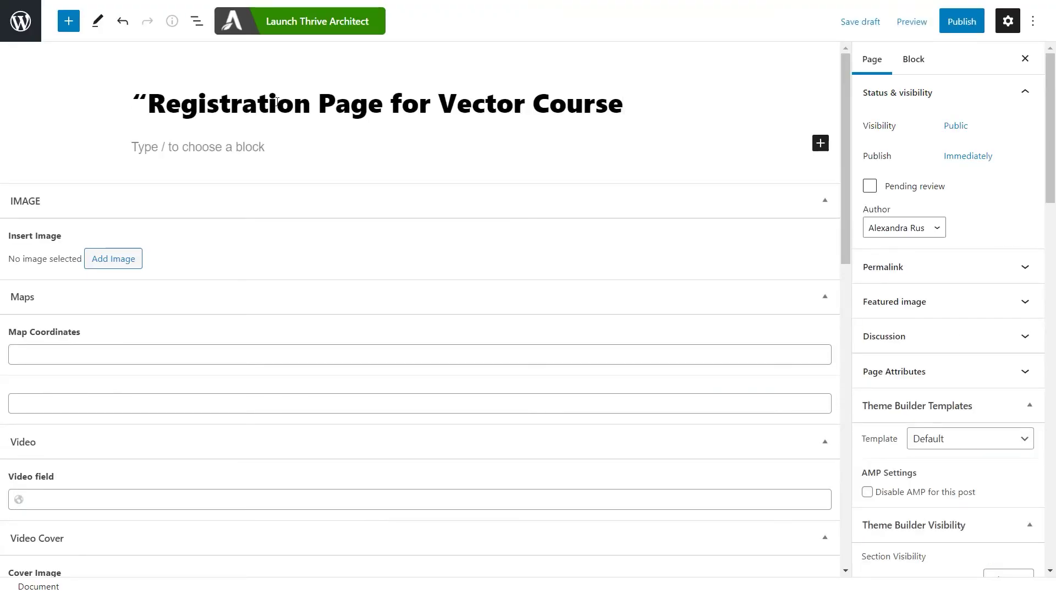
key("Home")
key("Delete")
left_click(961, 21)
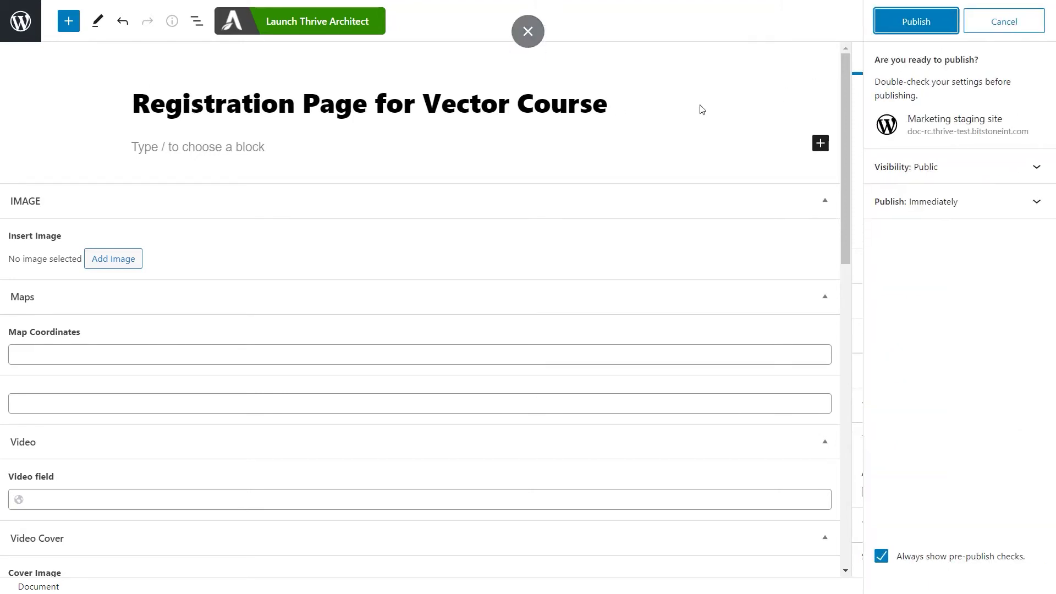
left_click(323, 32)
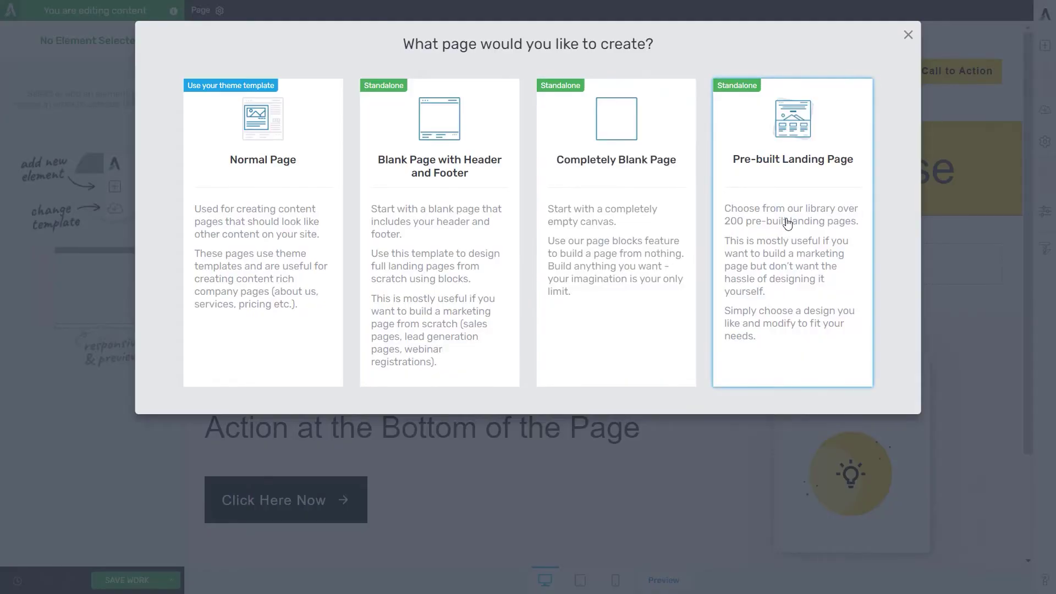
Step: Apply the legacy Flat 2.0 Lead Generation landing page template
left_click(787, 223)
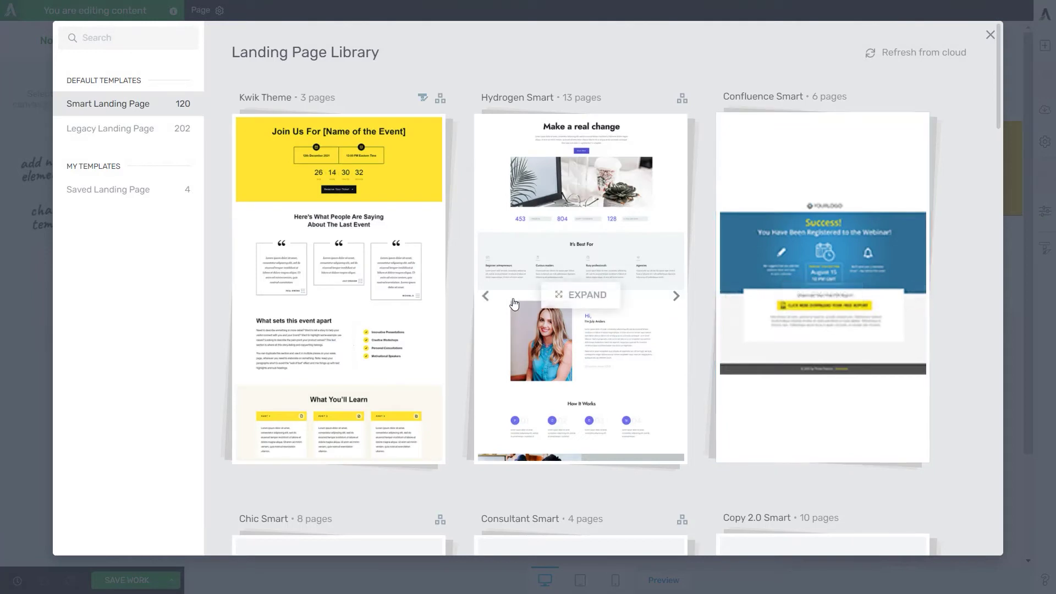
left_click(123, 137)
left_click(605, 220)
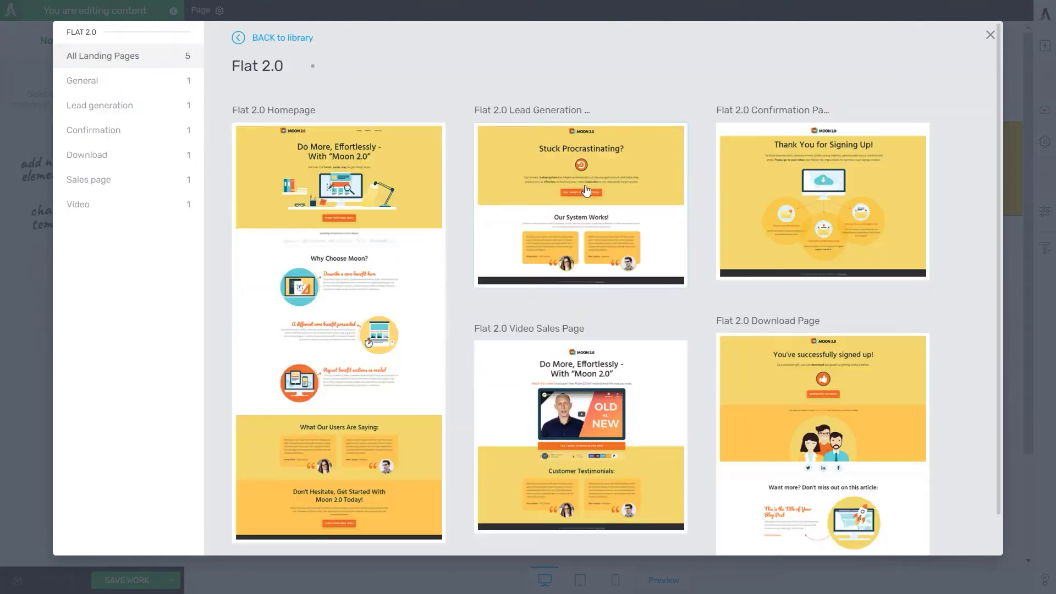
left_click(632, 207)
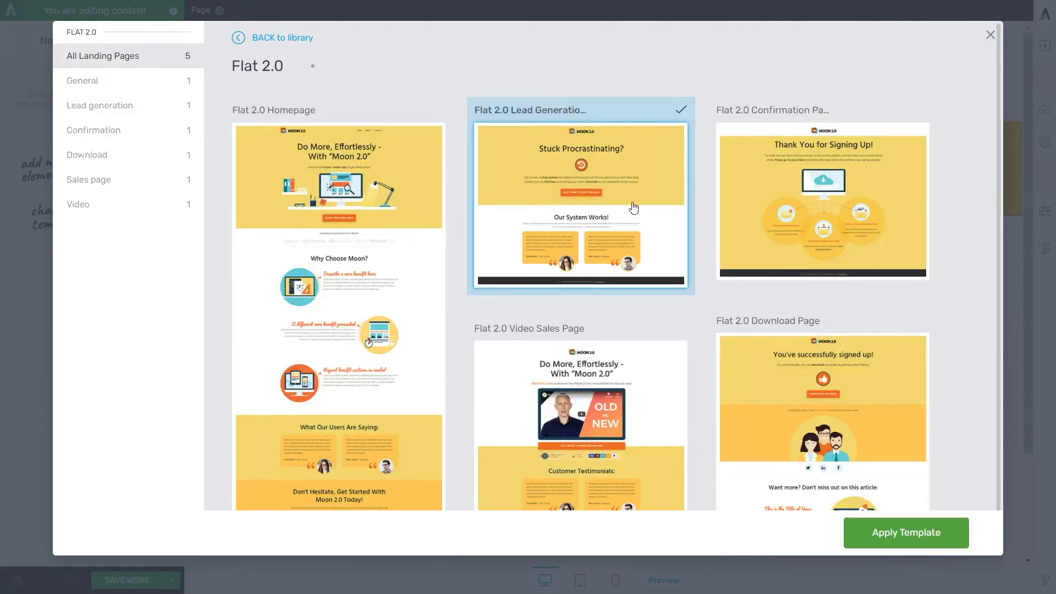
left_click(902, 542)
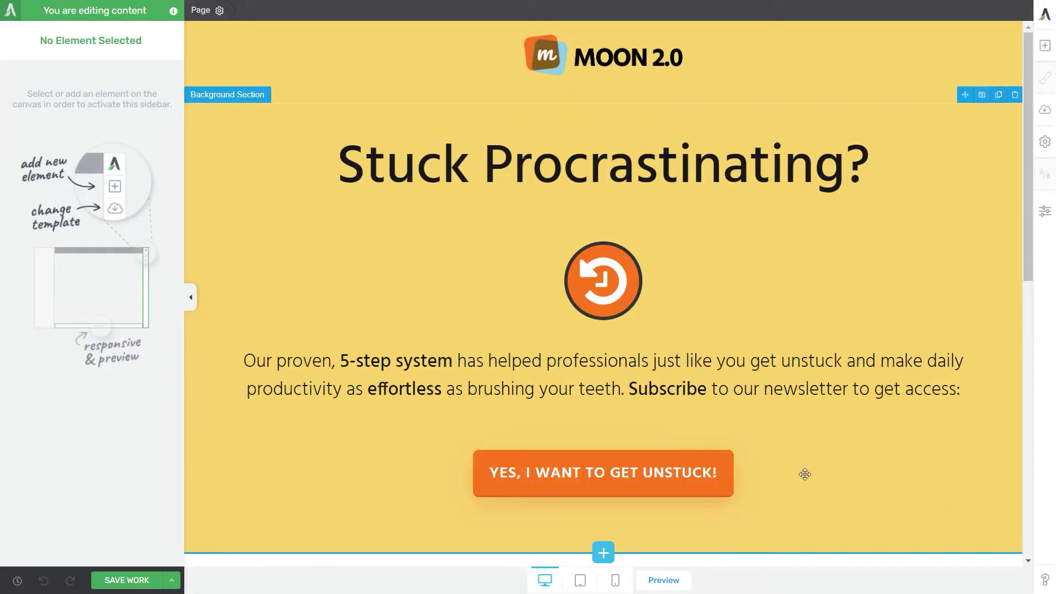
Step: Delete the clock icon and orange button, and rewrite the paragraph with 'Vector Course' bolded
left_click(720, 496)
key("Delete")
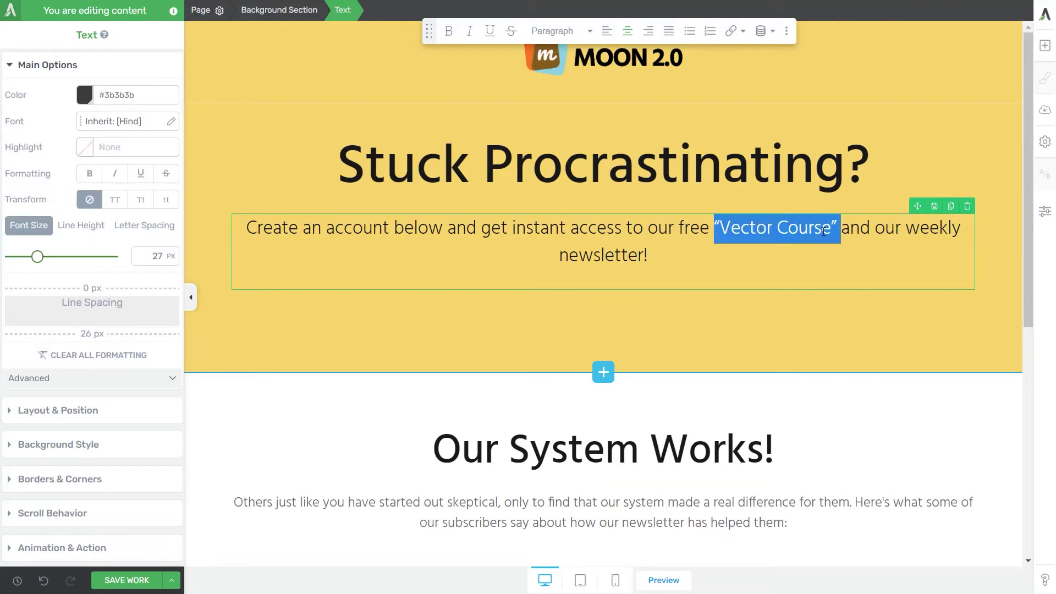
key("ctrl+b")
left_click_drag(243, 228, 385, 227)
key("ctrl+b")
left_click_drag(513, 228, 625, 228)
key("ctrl+b")
left_click_drag(909, 227, 644, 254)
key("ctrl+b")
Step: Add a Lead Generation element below the intro paragraph
left_click(793, 322)
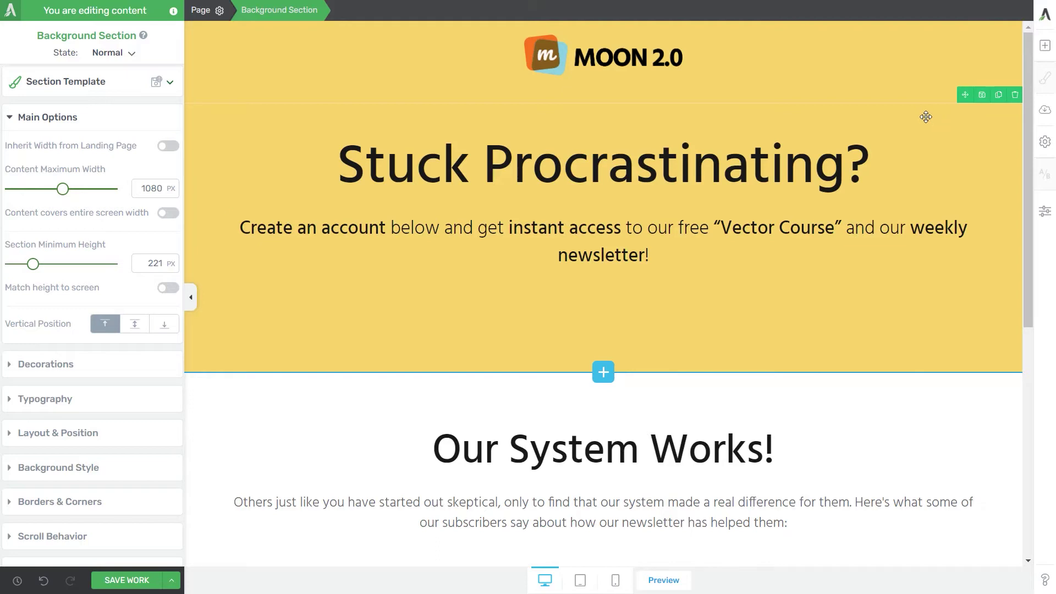
left_click(1044, 45)
left_click_drag(928, 149, 658, 294)
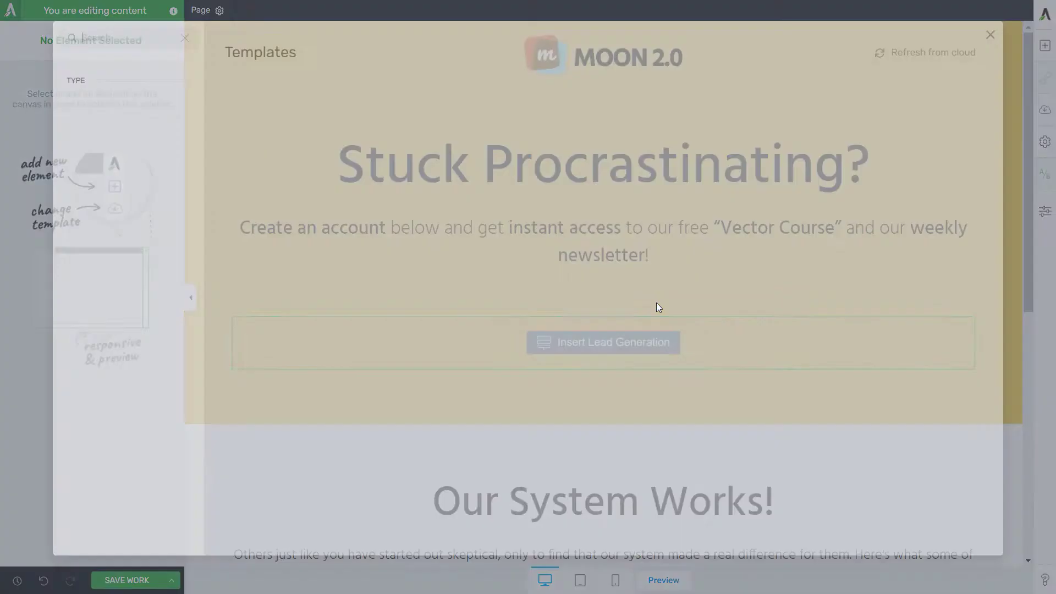
Step: Insert Opt-in Form 05 and connect its leads to Mailchimp's Affiliate Marketing list
scroll(772, 269, "down", 4)
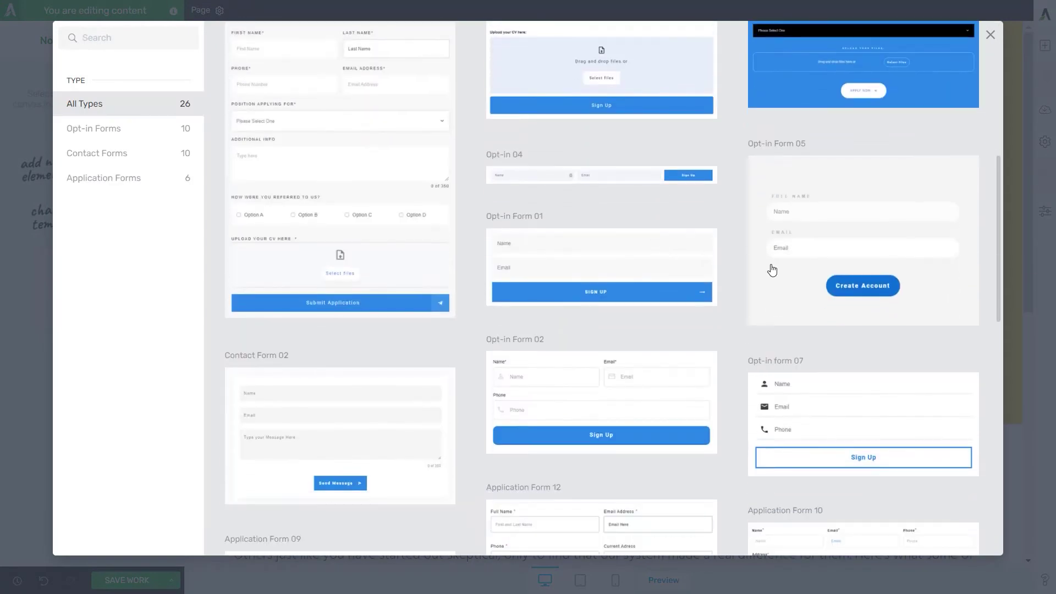
left_click(772, 270)
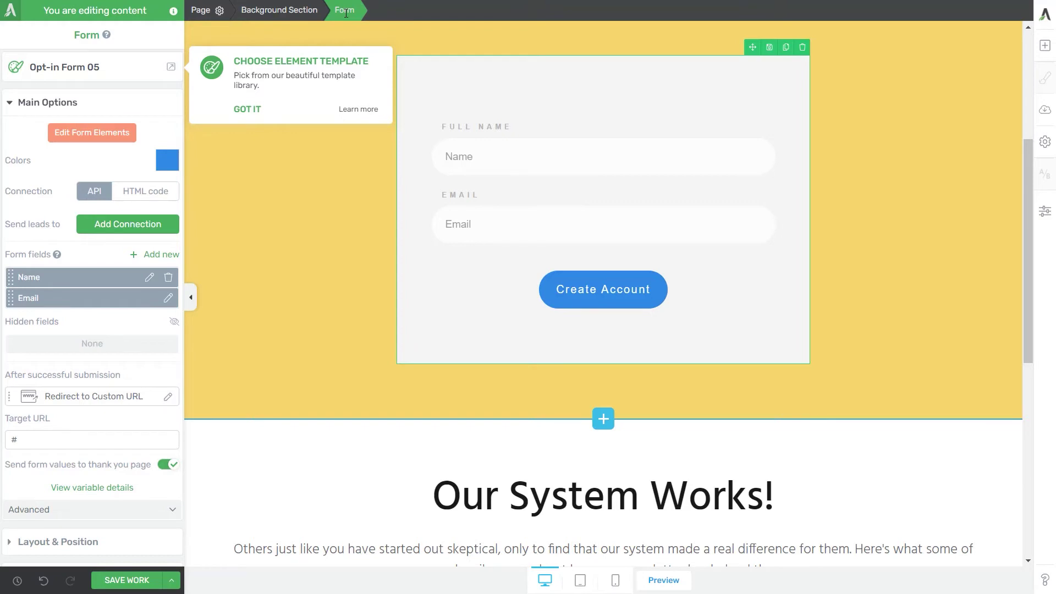
left_click(115, 224)
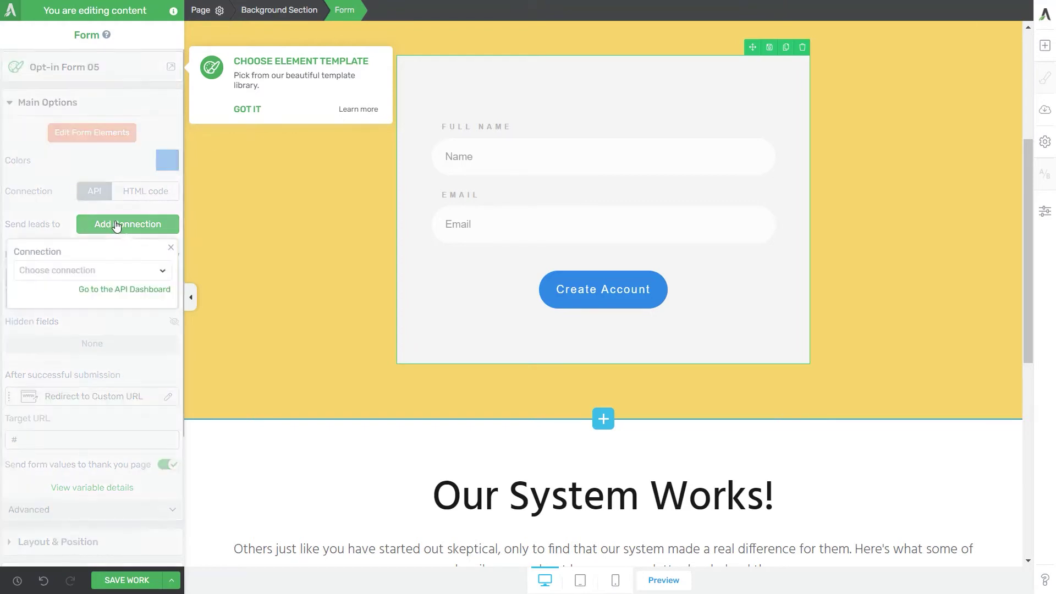
left_click(137, 270)
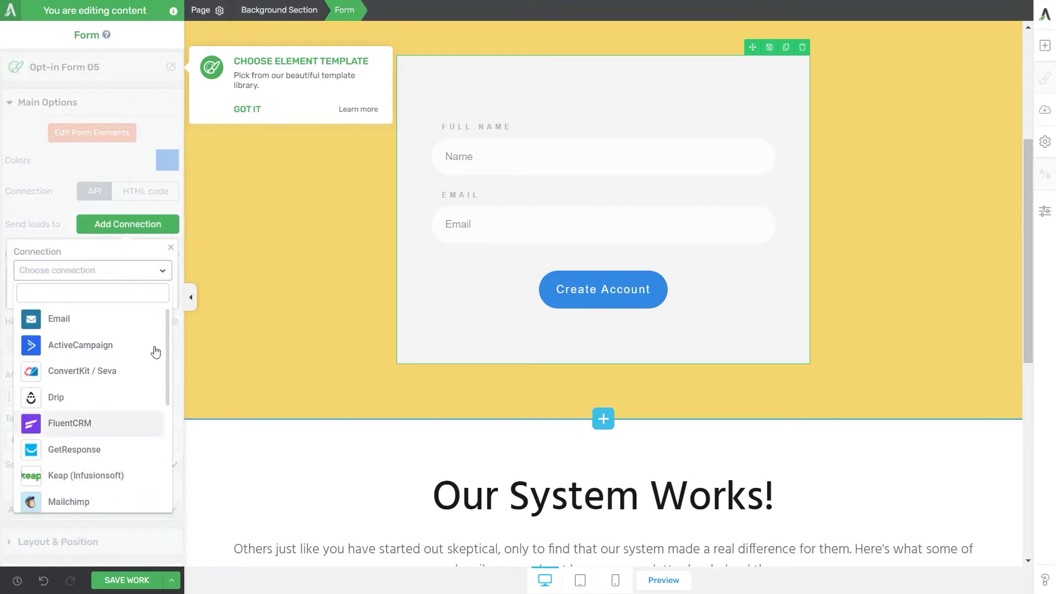
left_click(89, 502)
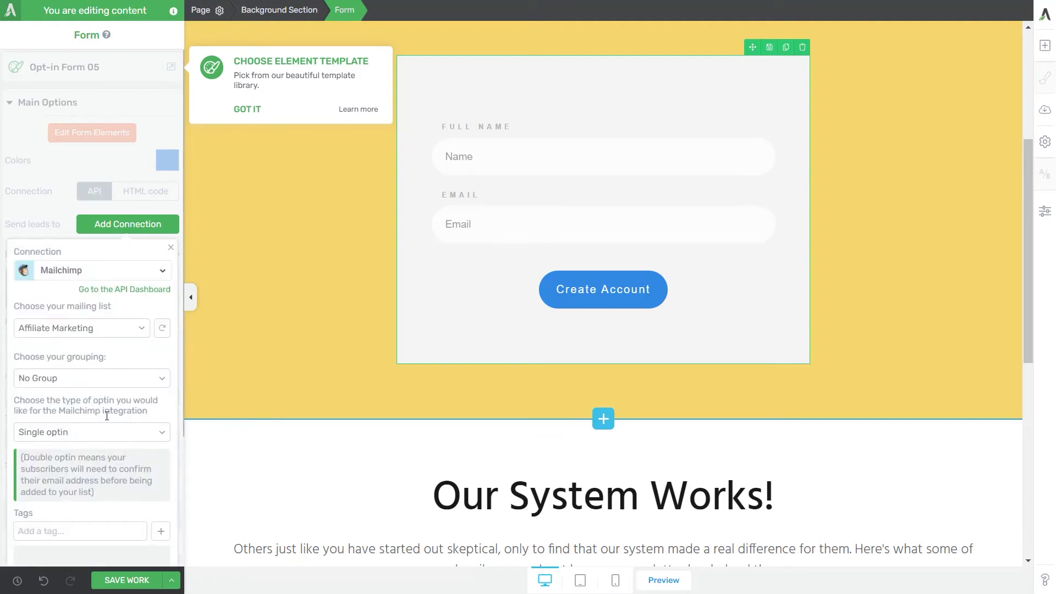
scroll(107, 416, "down", 3)
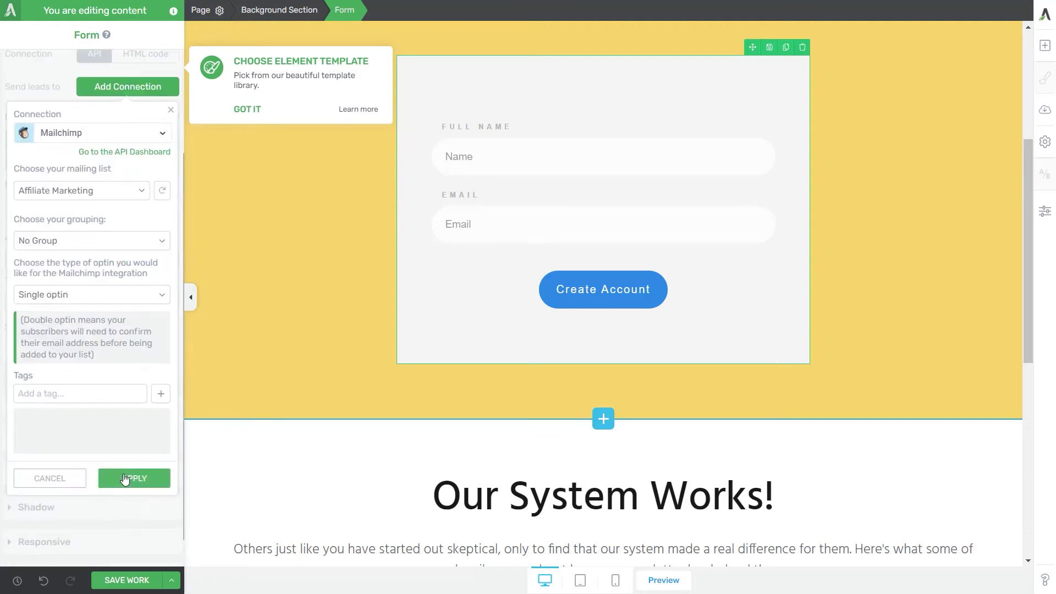
left_click(135, 474)
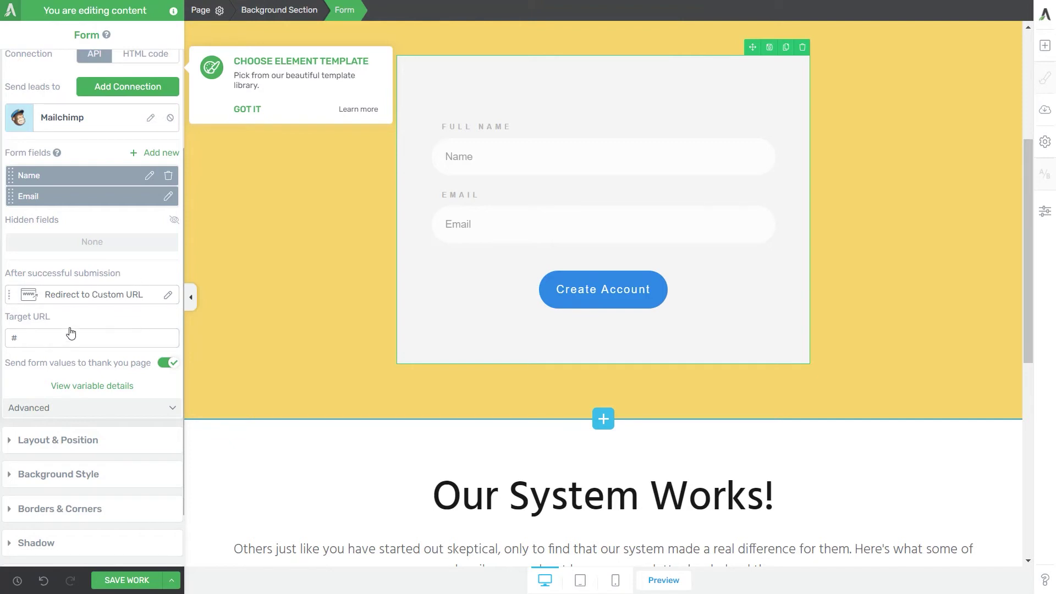
Step: Keep the after-submission action as Redirect to Custom URL and copy the Vector Art course URL
left_click(98, 300)
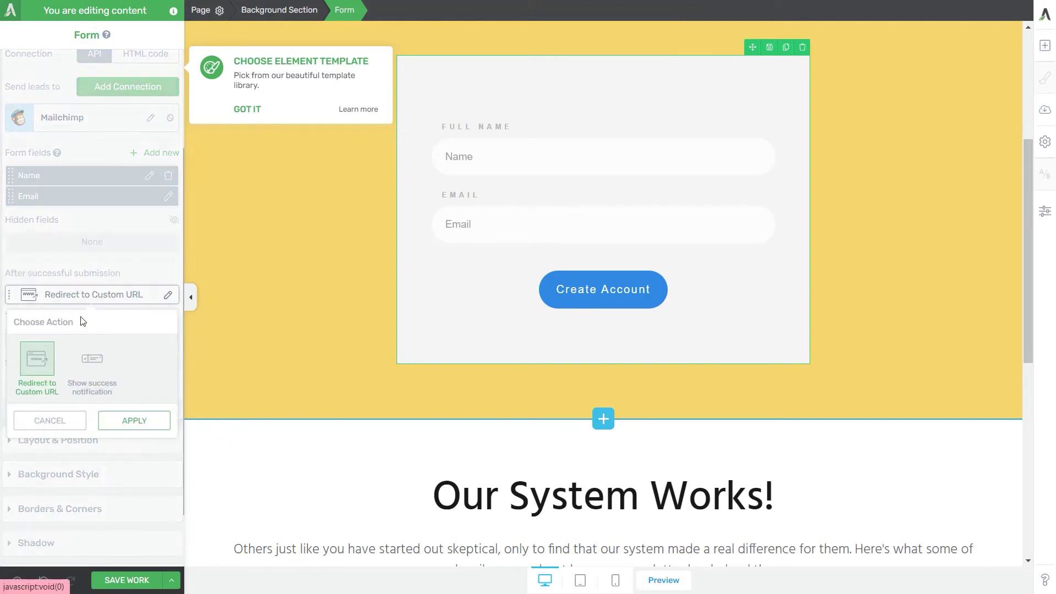
left_click(107, 420)
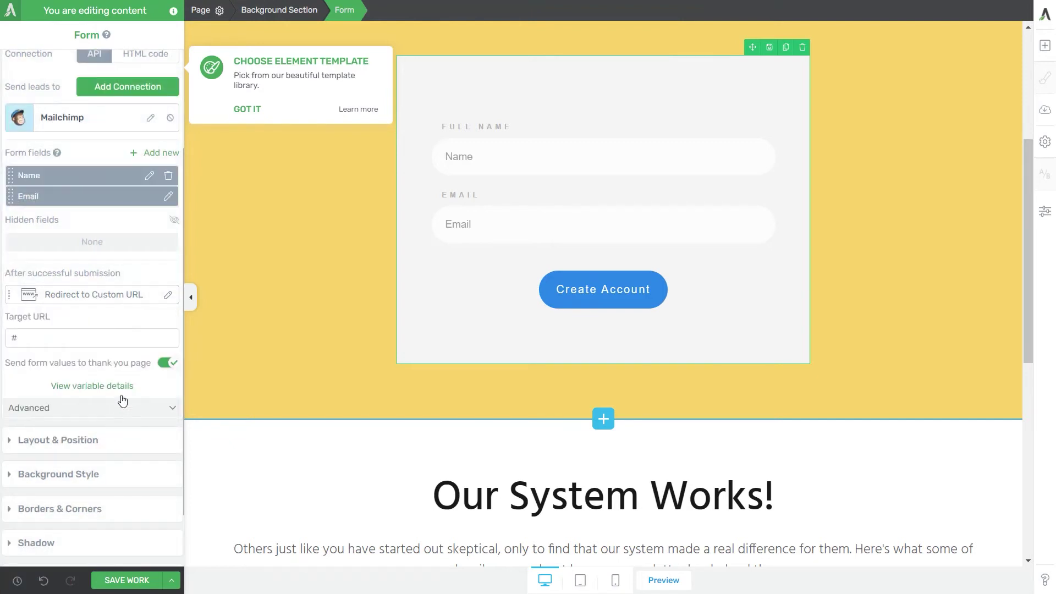
left_click(61, 340)
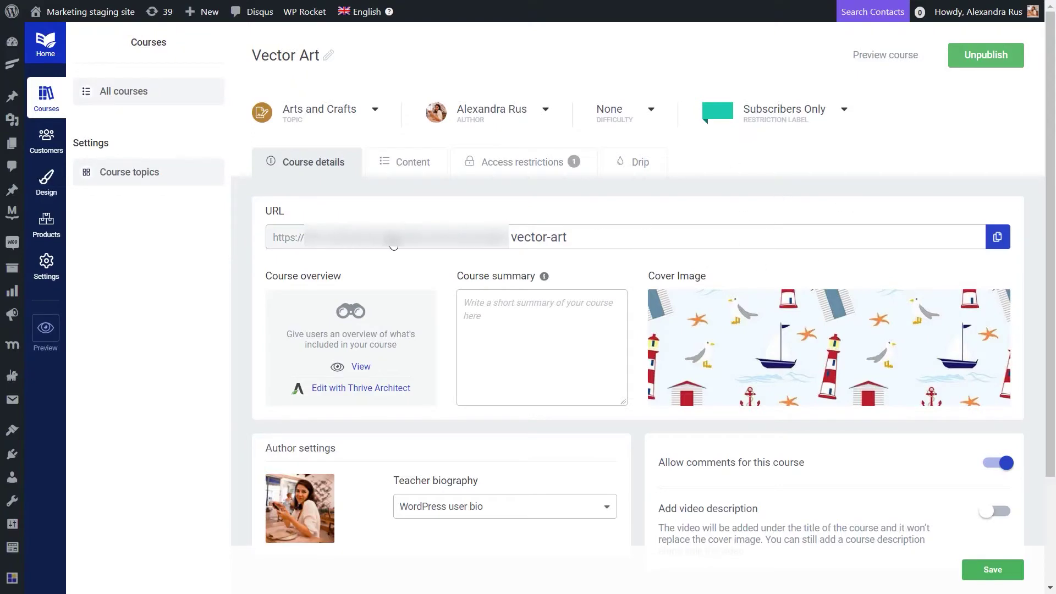
left_click(997, 237)
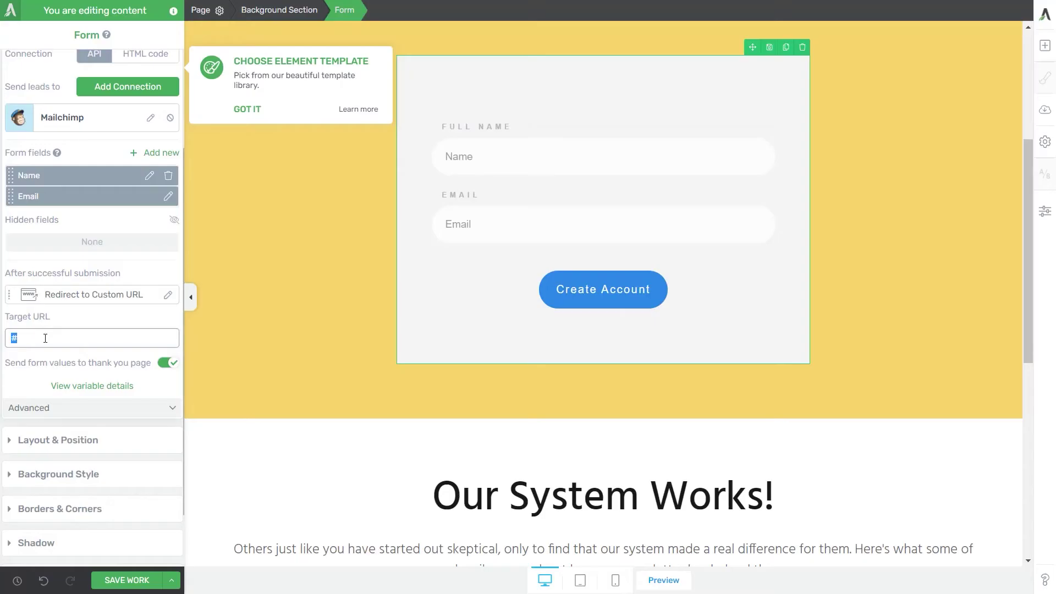
Step: Paste the Vector Art course URL as the form's redirect Target URL
key("ctrl+v")
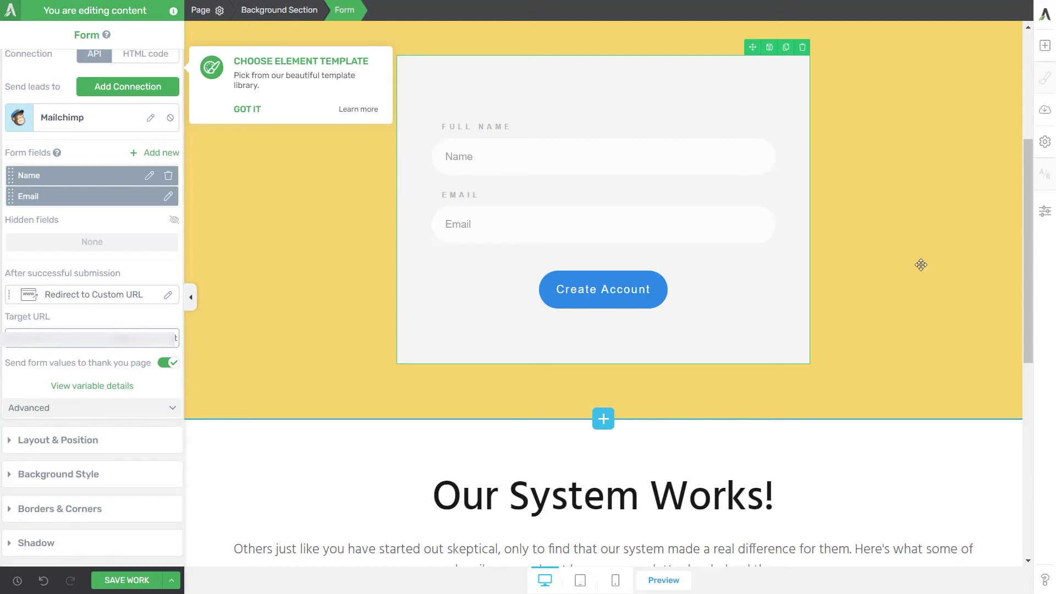
scroll(880, 269, "up", 3)
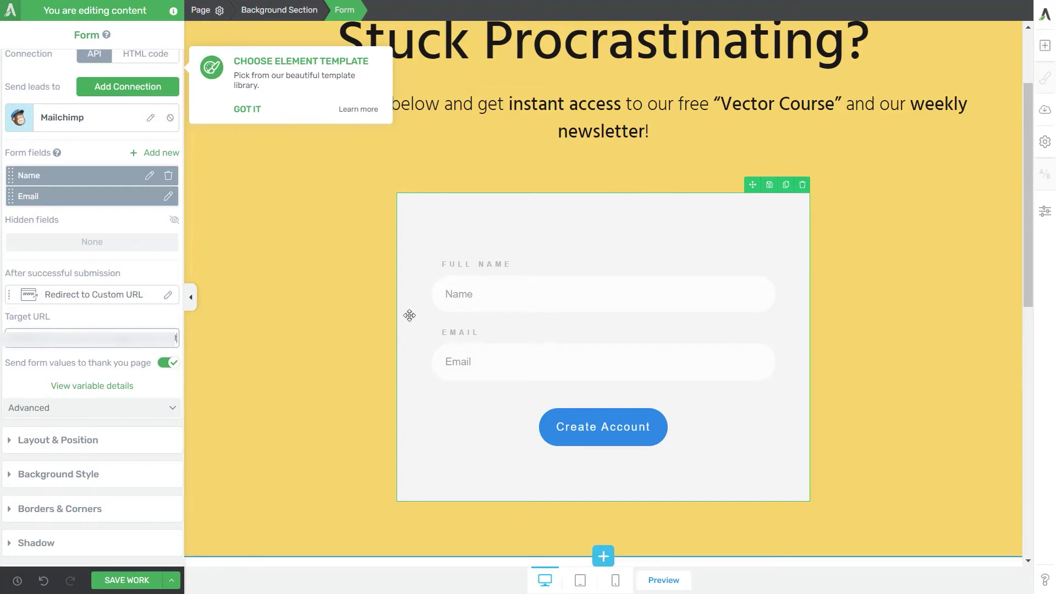
scroll(409, 315, "up", 1)
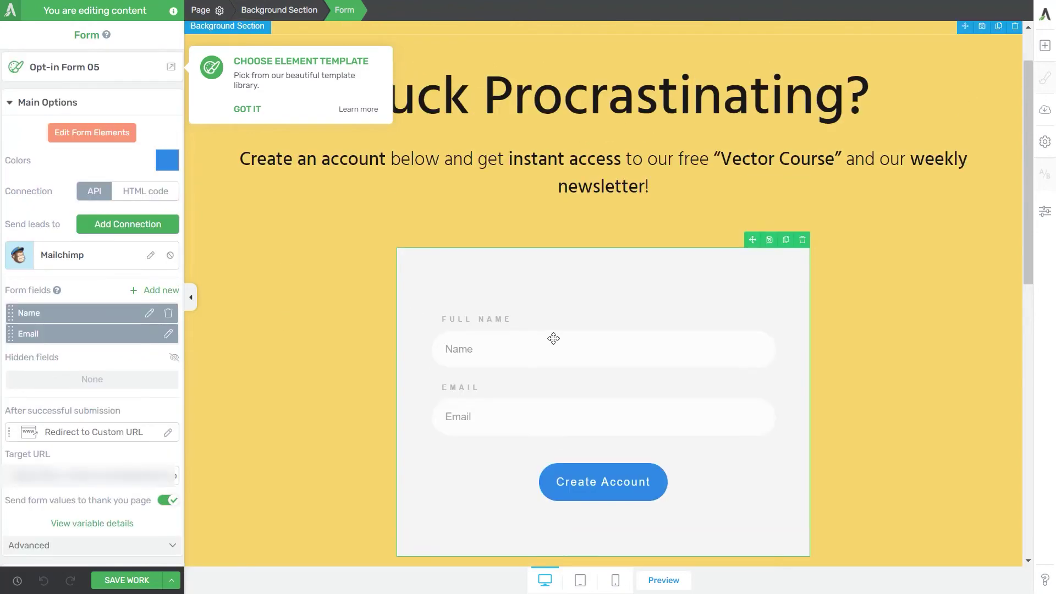
Step: Add a WordPress account connection to the form that registers new users as Subscribers
left_click(132, 230)
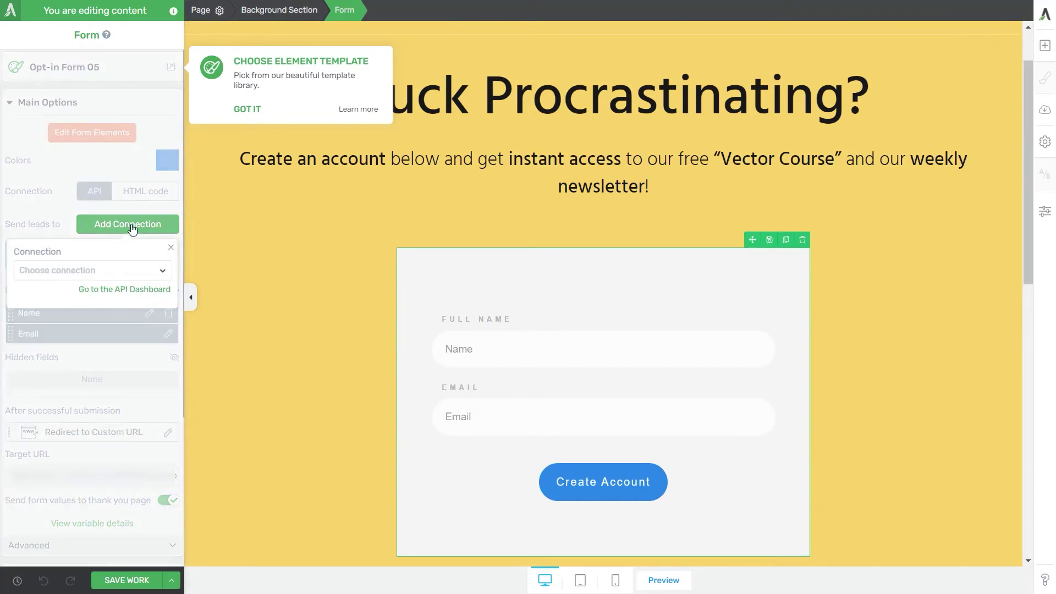
left_click(142, 271)
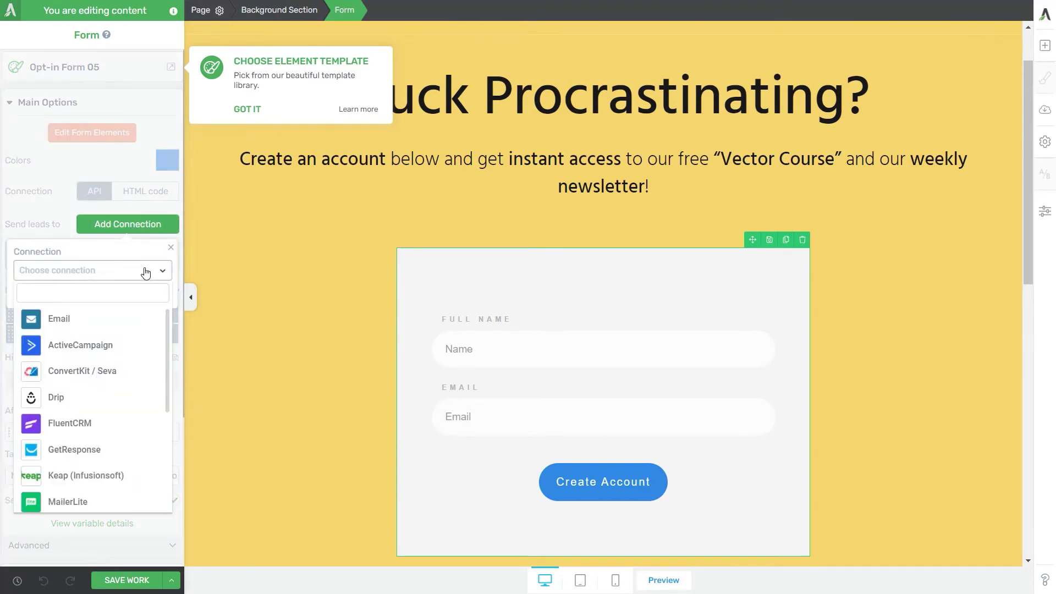
scroll(118, 401, "down", 3)
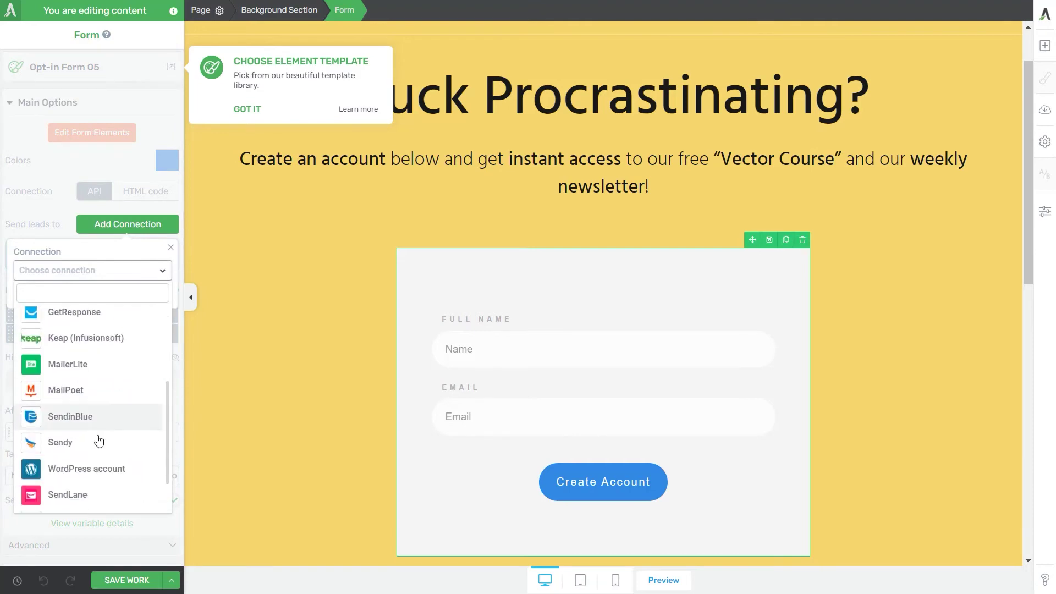
left_click(80, 470)
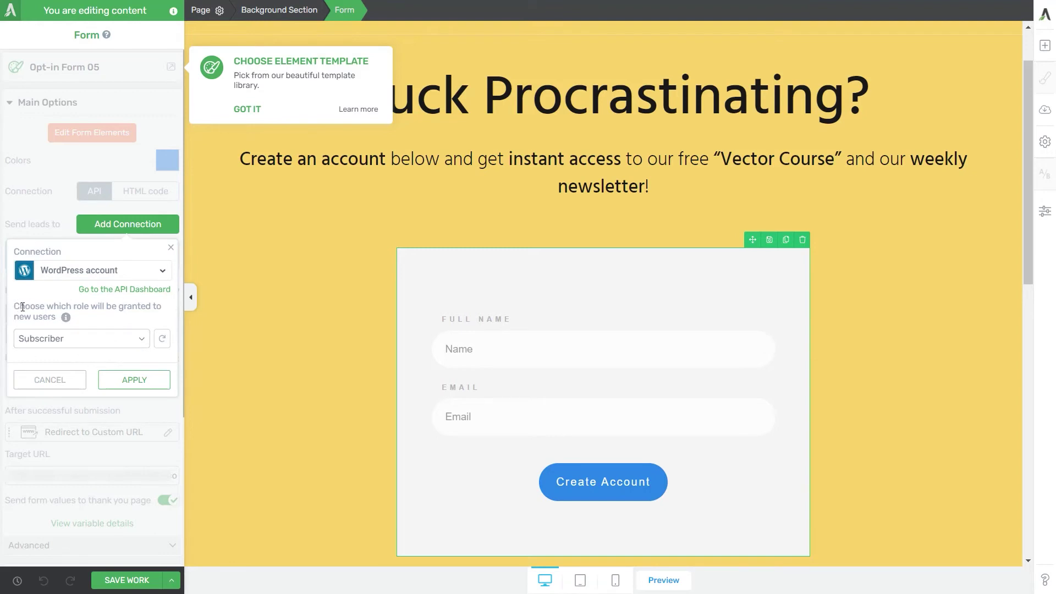
mouse_move(66, 319)
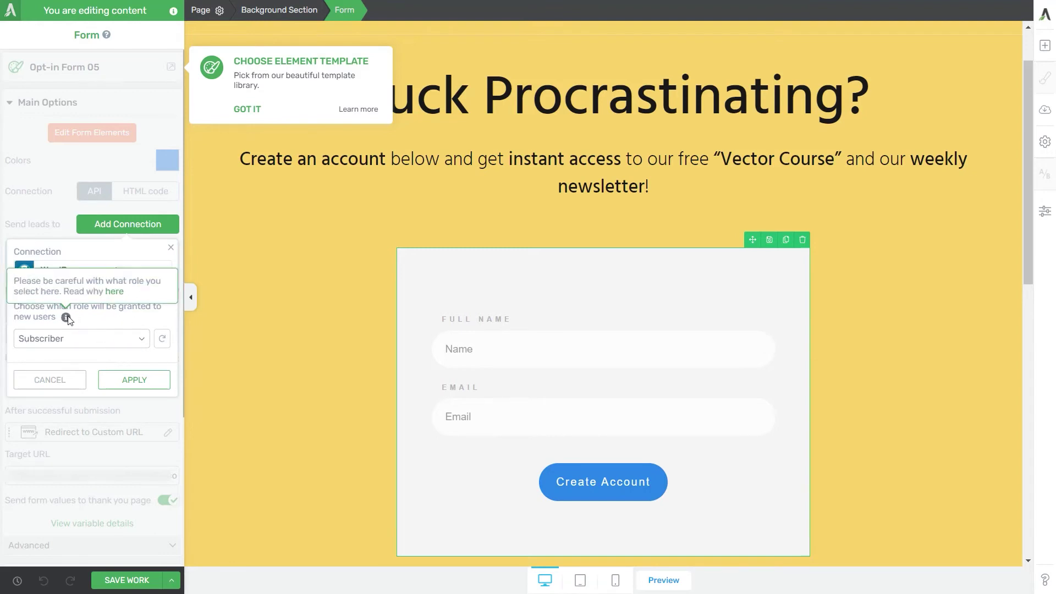
left_click(108, 342)
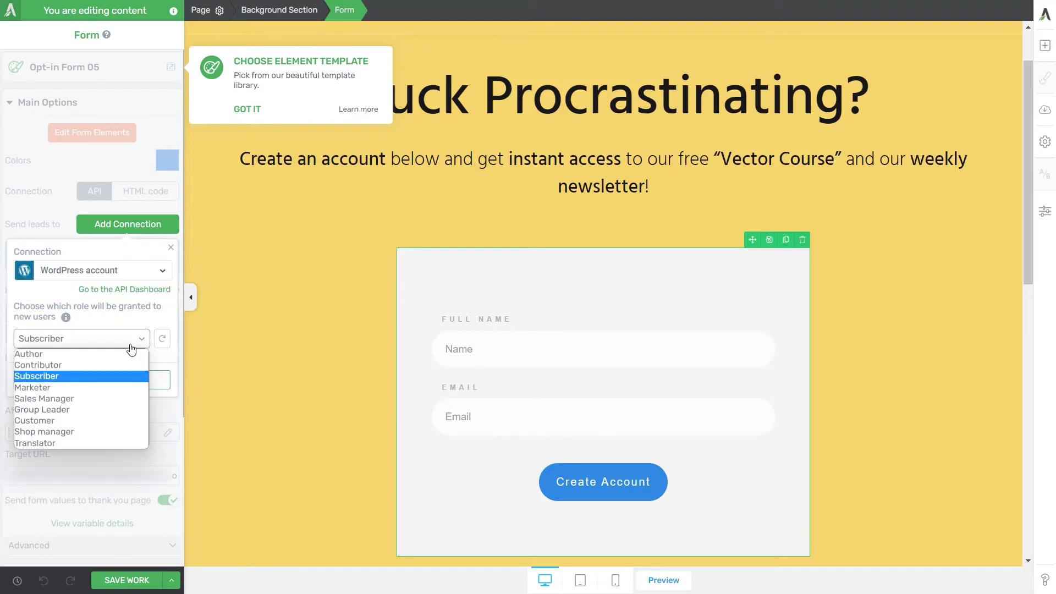
left_click(84, 380)
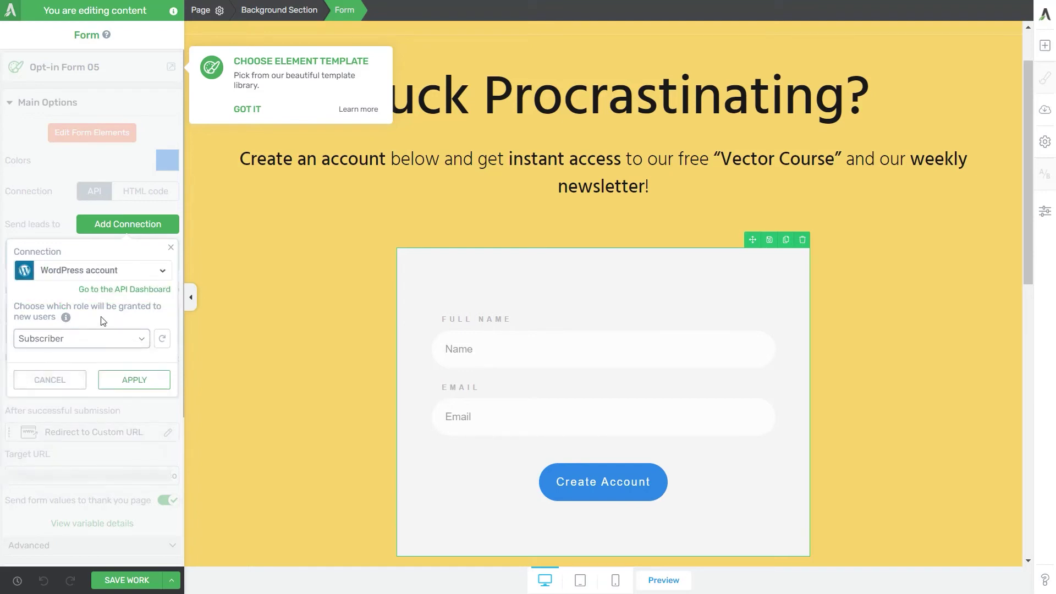
left_click(107, 341)
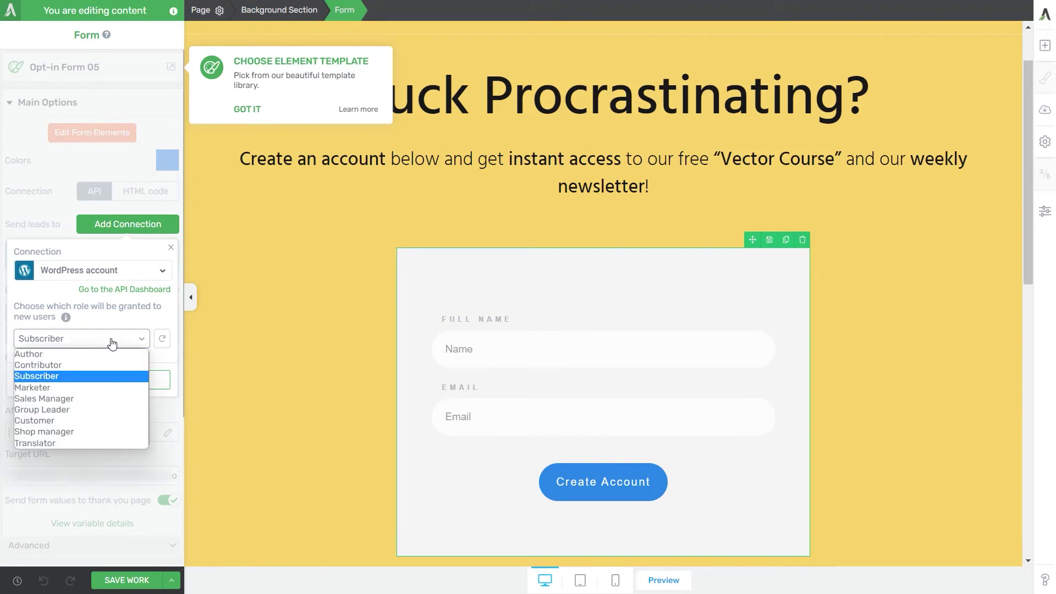
left_click(112, 342)
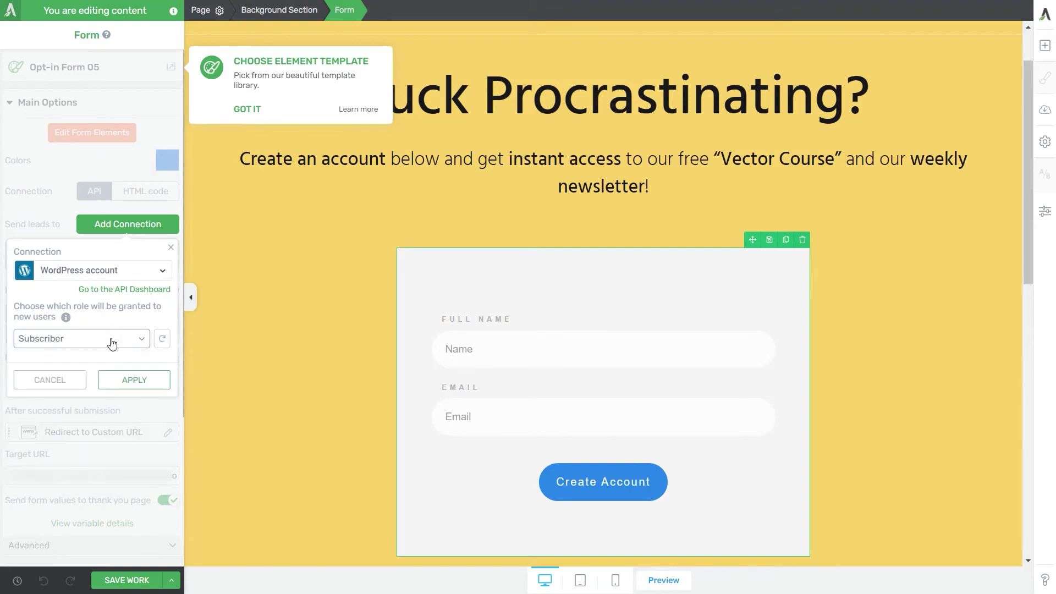
left_click(136, 379)
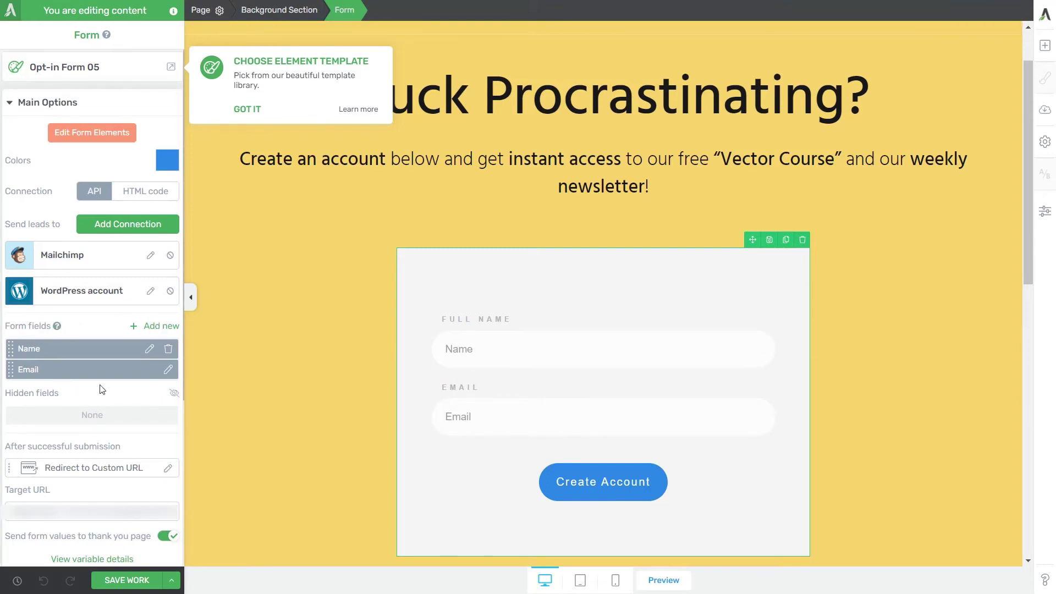
Step: Add a required Password field with placeholder 'Choose a password'
left_click(152, 327)
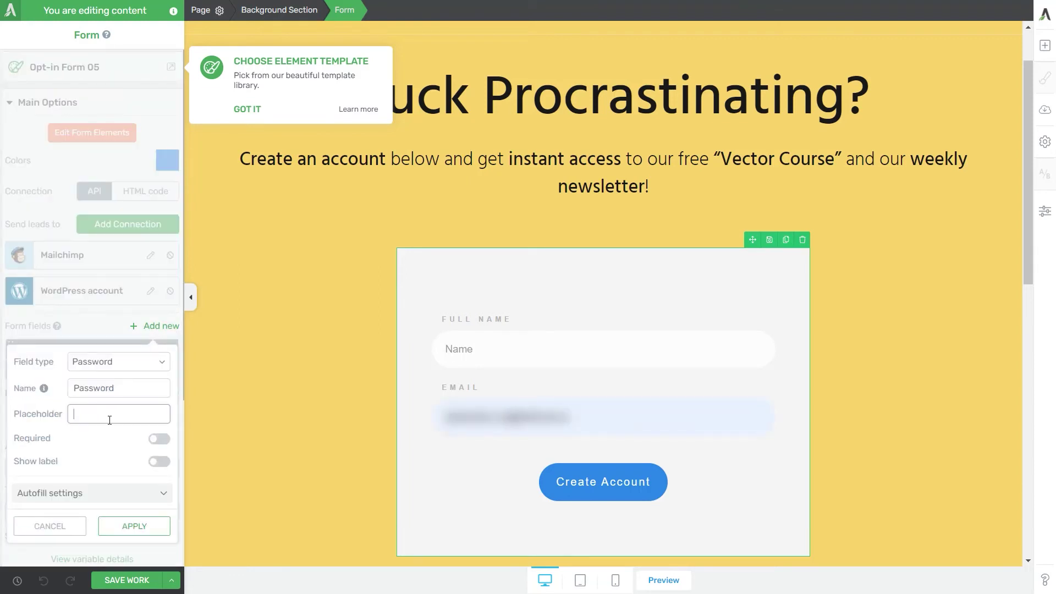
type("Choose a password")
left_click(157, 439)
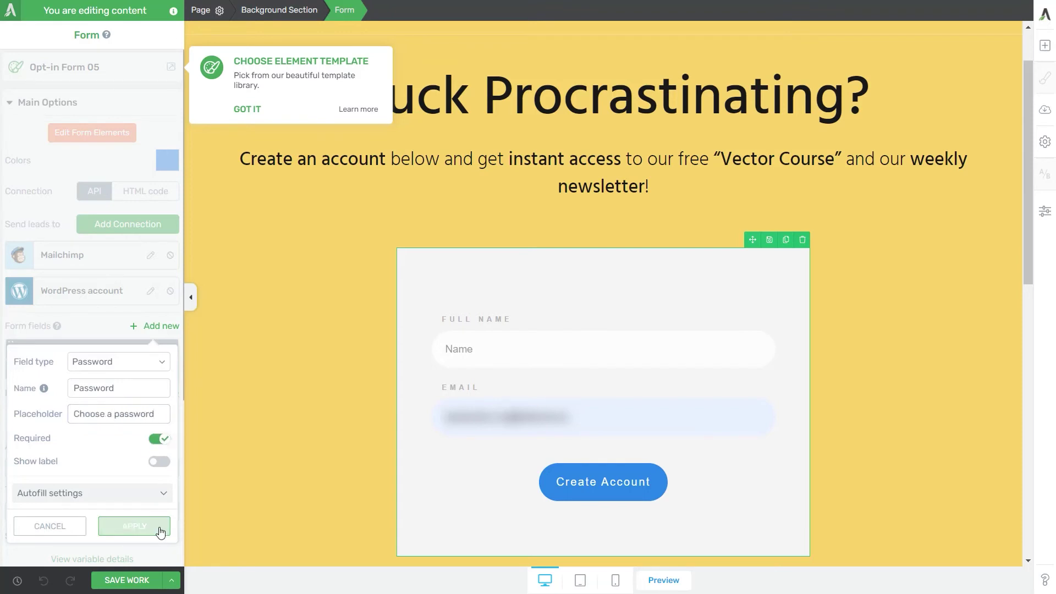
left_click(148, 526)
Step: Add a required Confirm password field with placeholder 'Confirm your password', then save the page
left_click(154, 327)
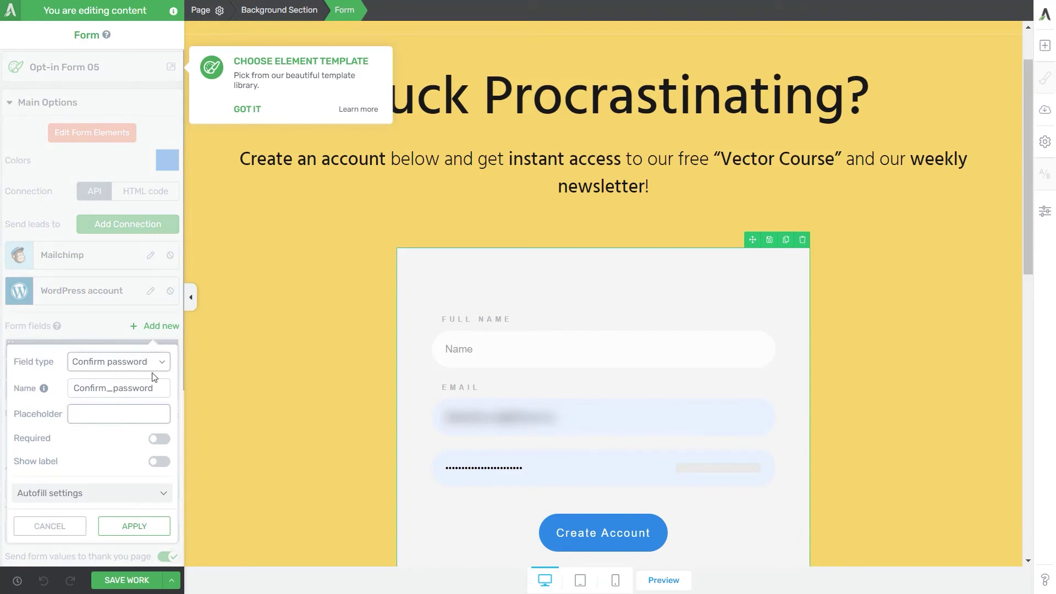
type("Confirm your password")
left_click(159, 439)
left_click(155, 526)
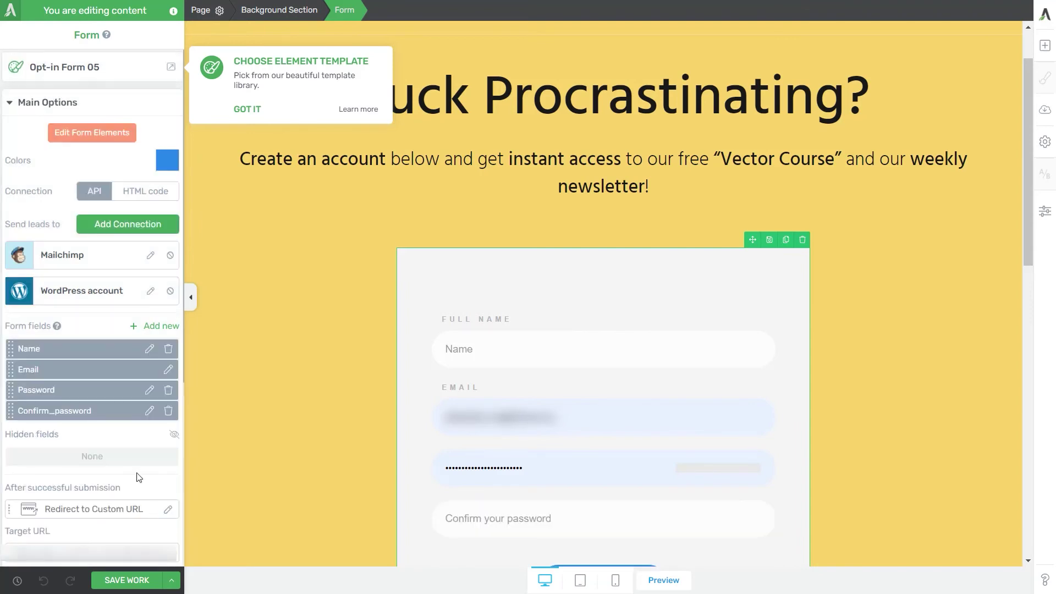
scroll(556, 380, "down", 3)
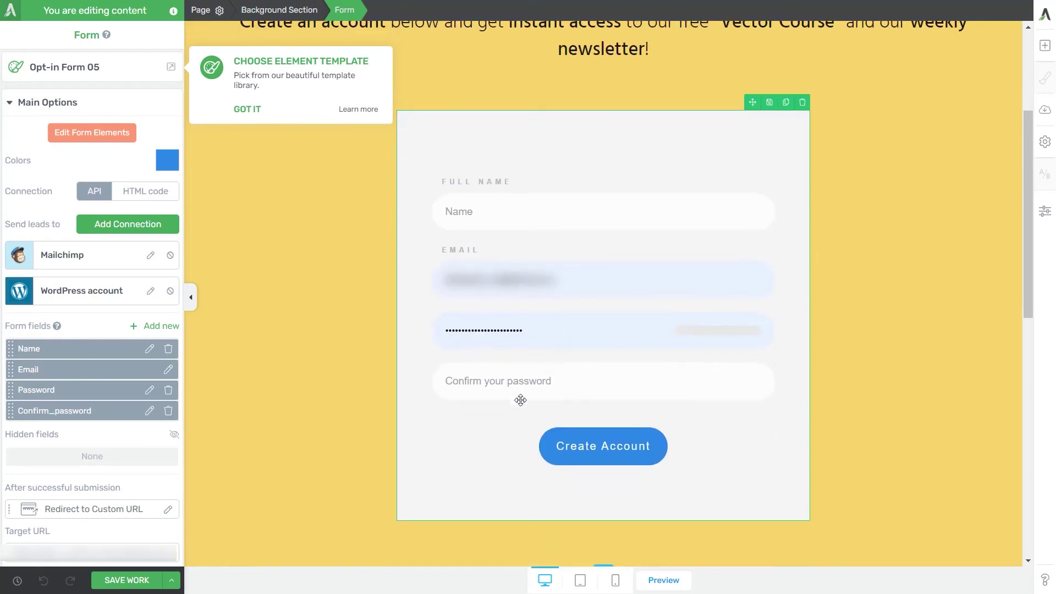
left_click(123, 584)
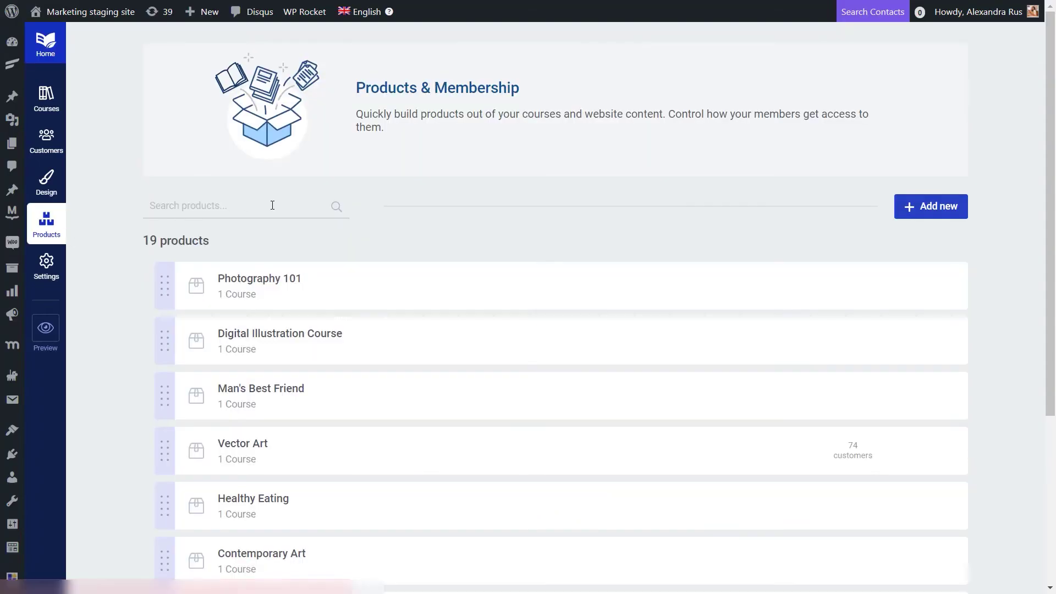
Step: Compare Vector Art's access restriction rules with the global login settings; all contexts remain on default behaviour
left_click(309, 448)
left_click(160, 179)
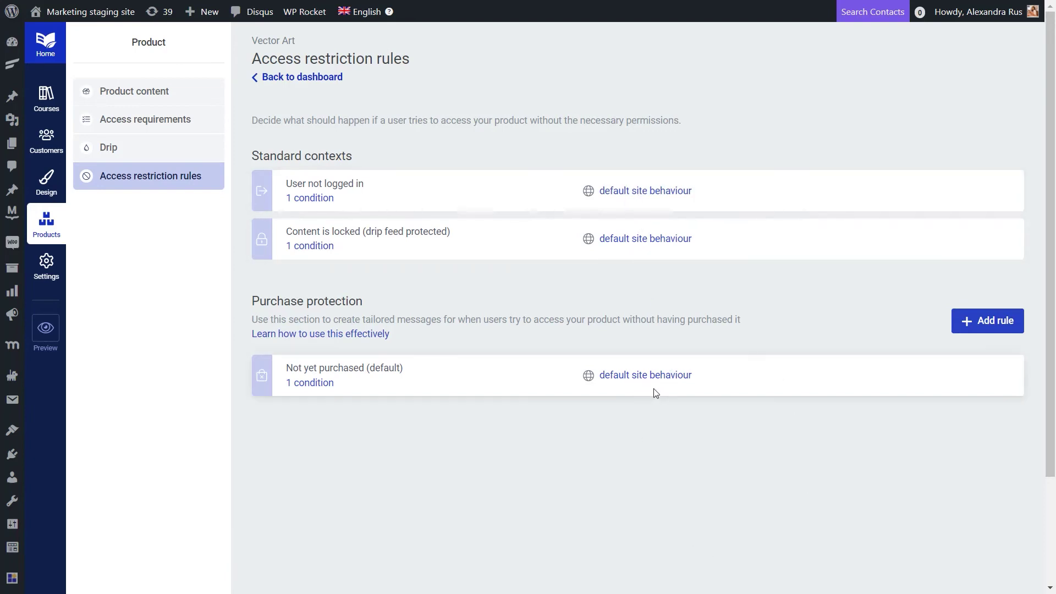
left_click(46, 264)
left_click(183, 208)
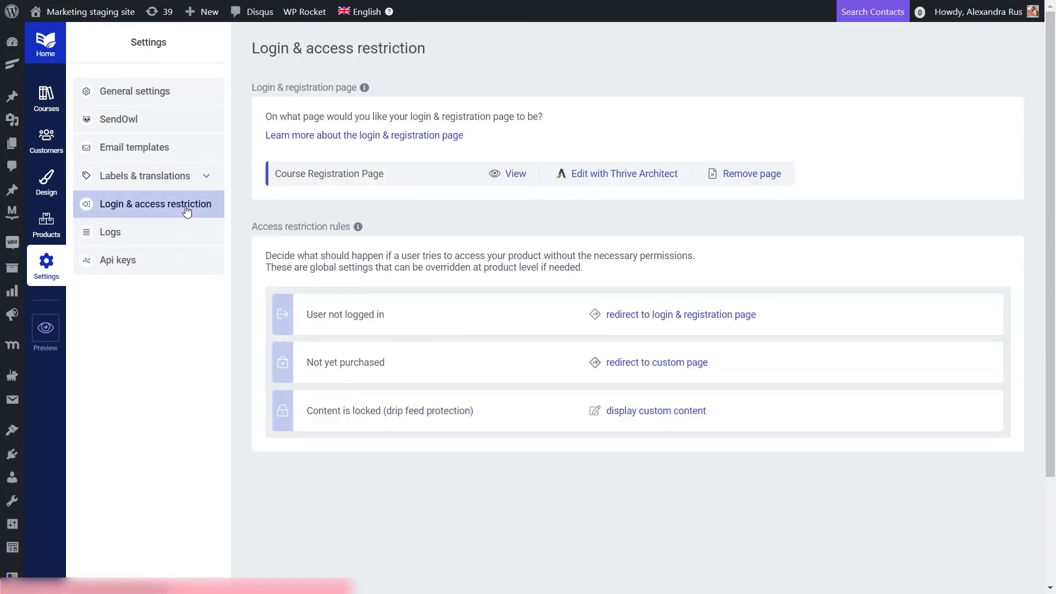
left_click(47, 223)
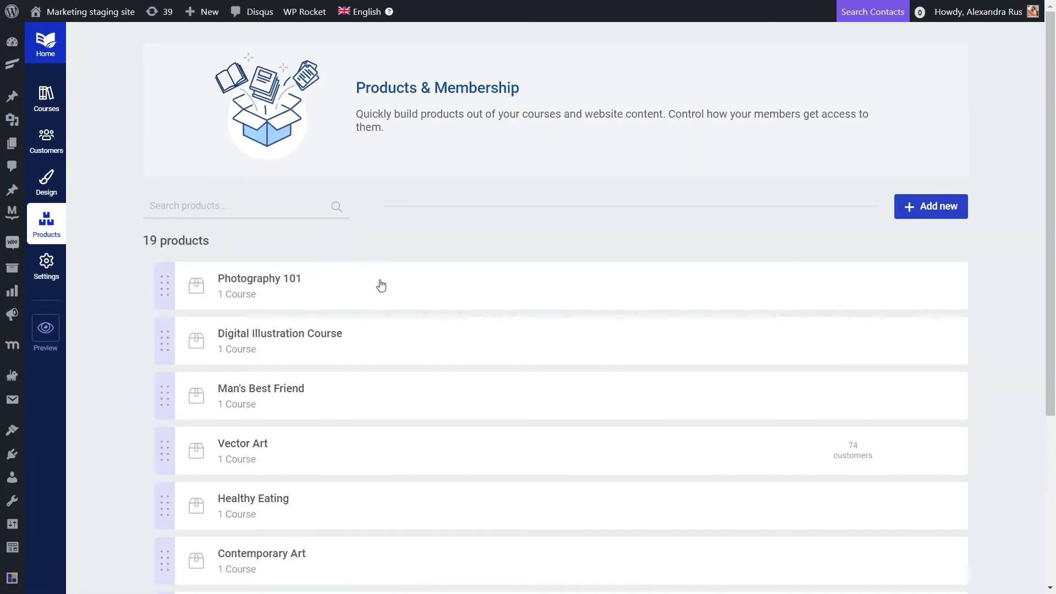
left_click(421, 443)
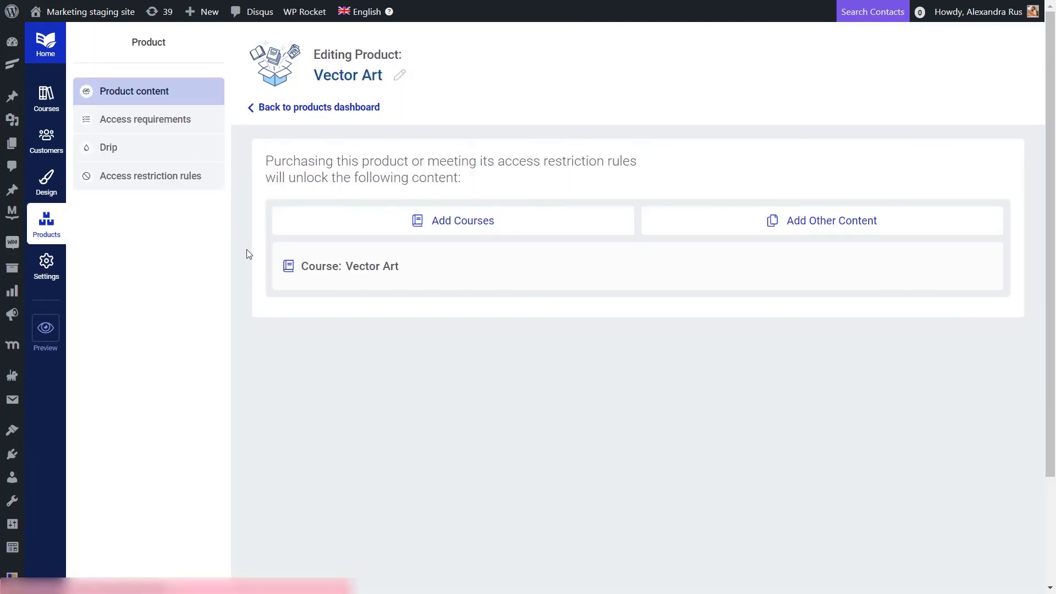
left_click(184, 182)
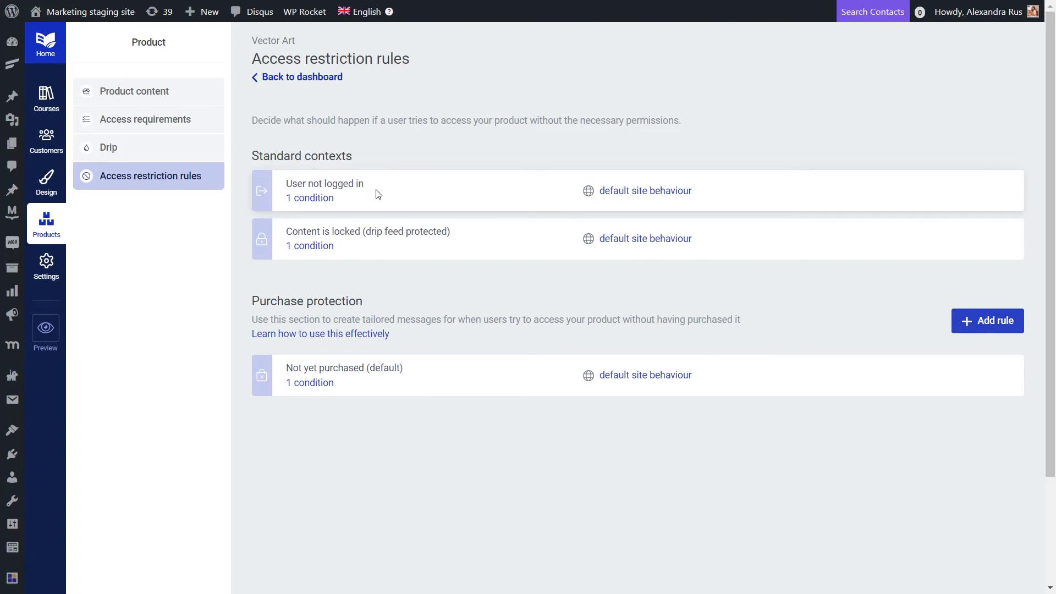
Step: Redirect Vector Art's not-logged-in visitors to 'Registration Page for Vector Course' and save the rule
left_click(637, 193)
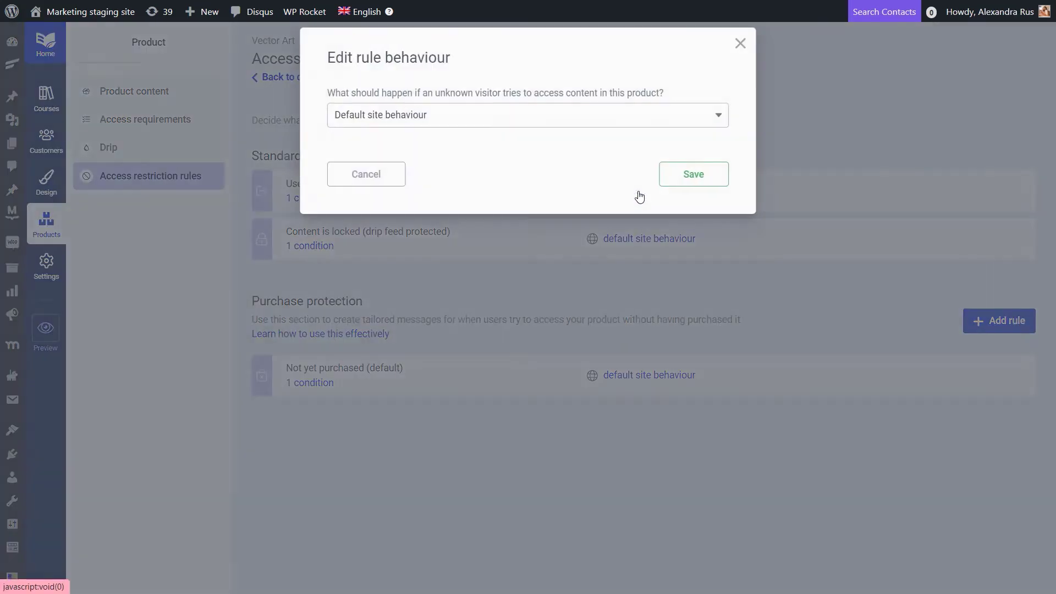
left_click(594, 116)
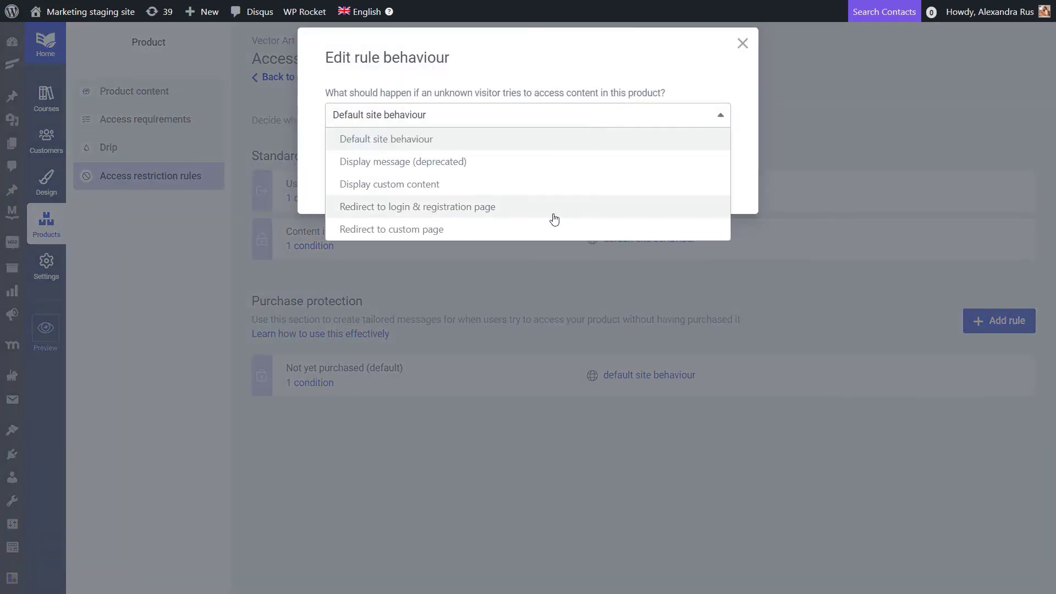
left_click(483, 234)
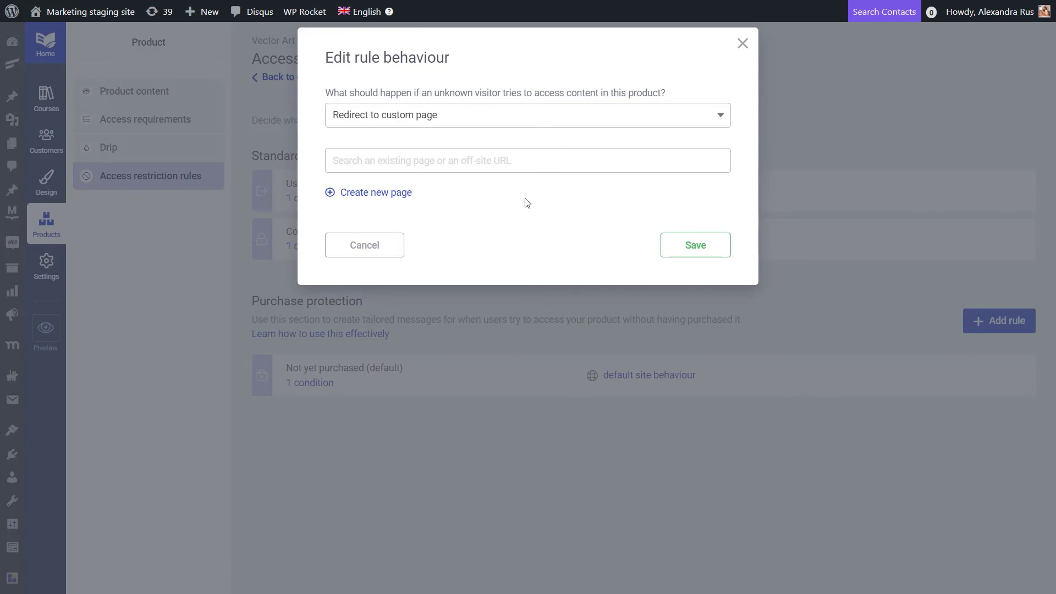
left_click(488, 160)
type("Registration Page for Vector Course")
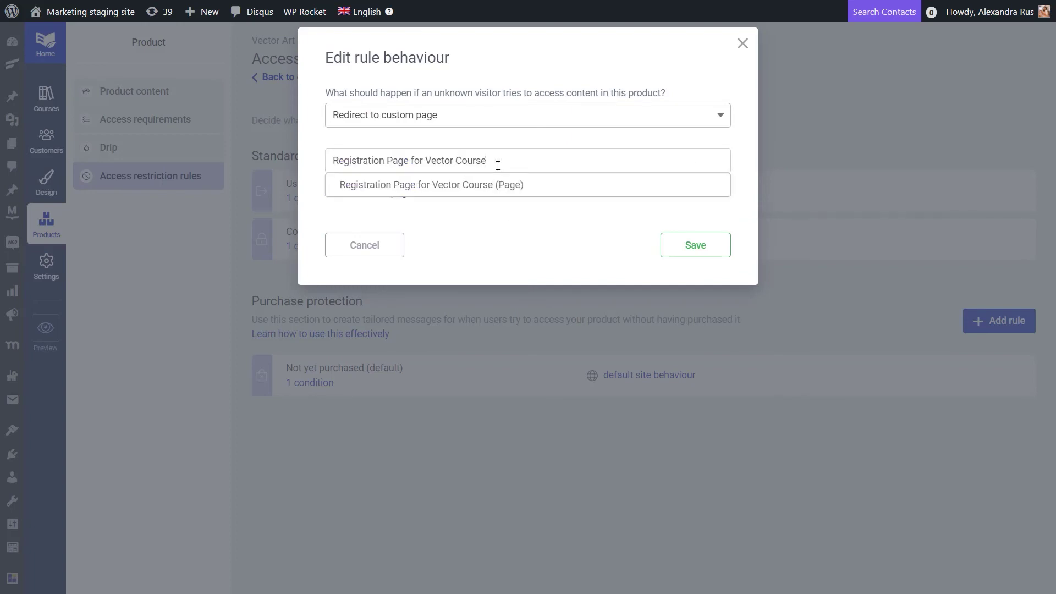
left_click(488, 183)
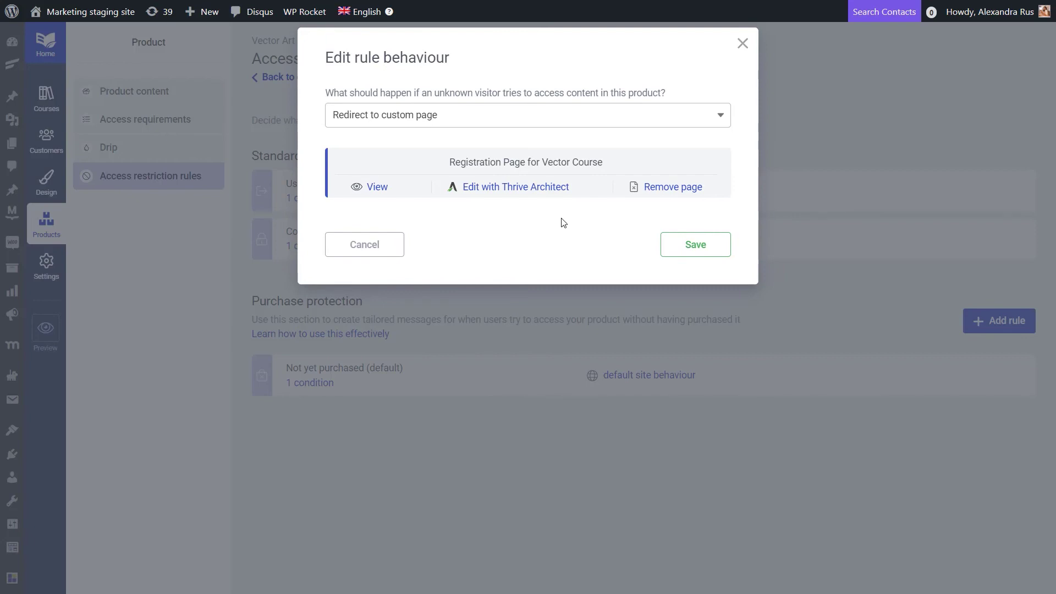
left_click(678, 237)
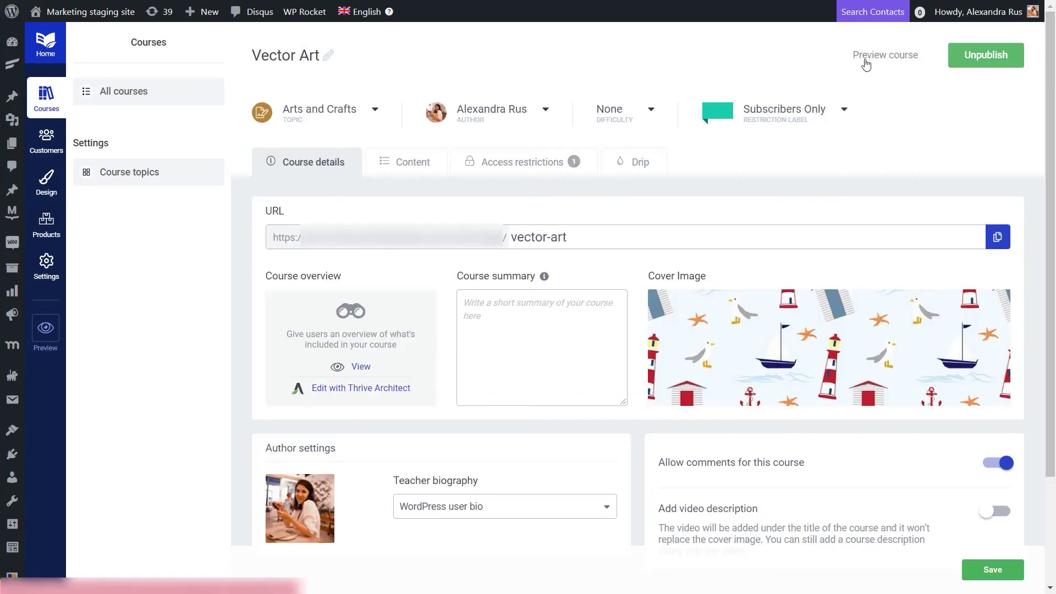
Step: Preview the Vector Art course, start it as an unregistered visitor, and autofill the registration form
right_click(868, 57)
left_click(905, 102)
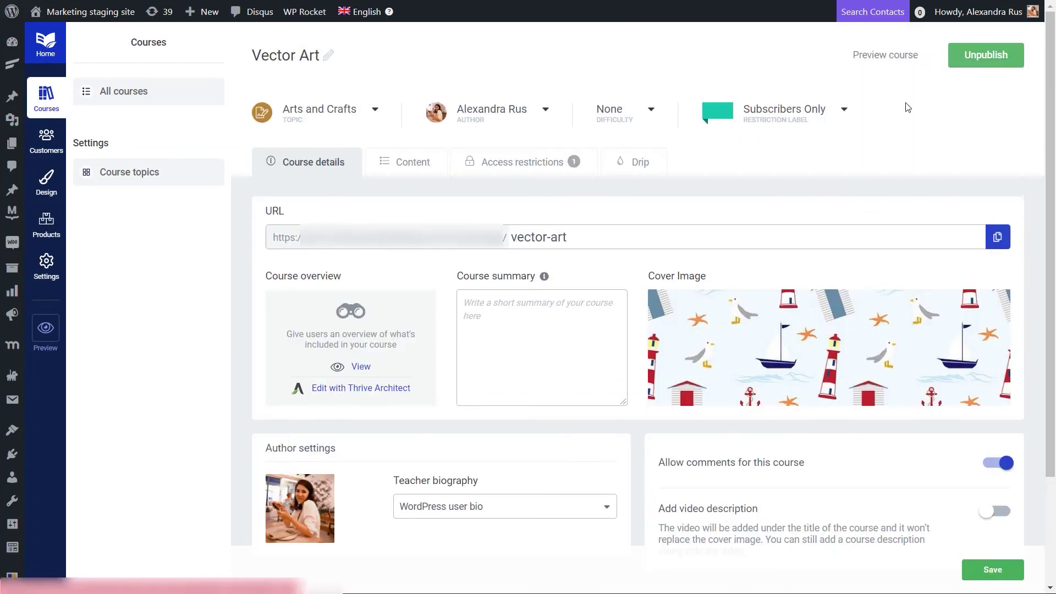
scroll(928, 222, "down", 2)
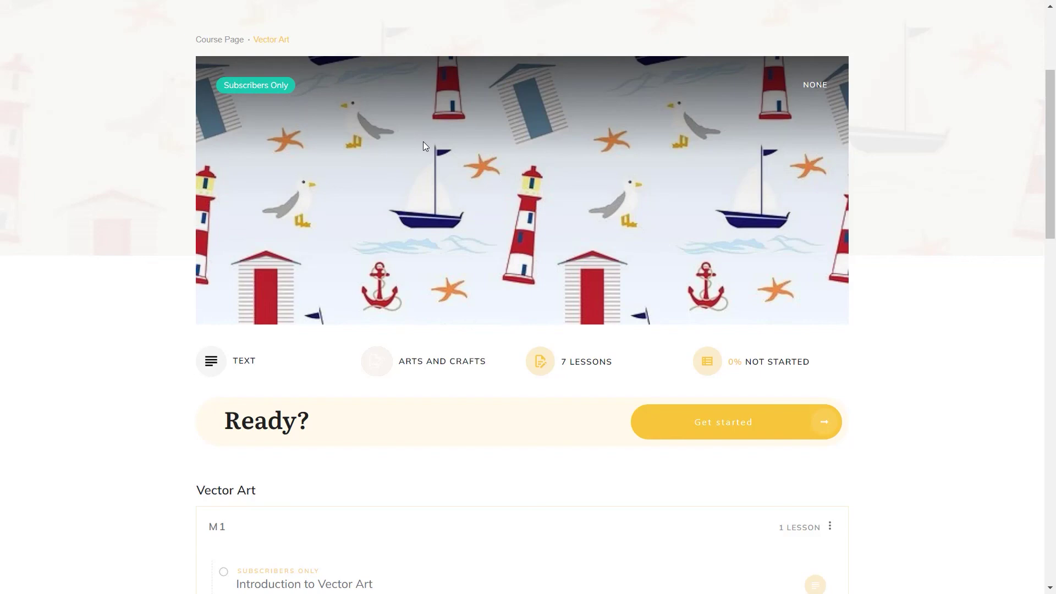
left_click(735, 431)
scroll(693, 202, "down", 2)
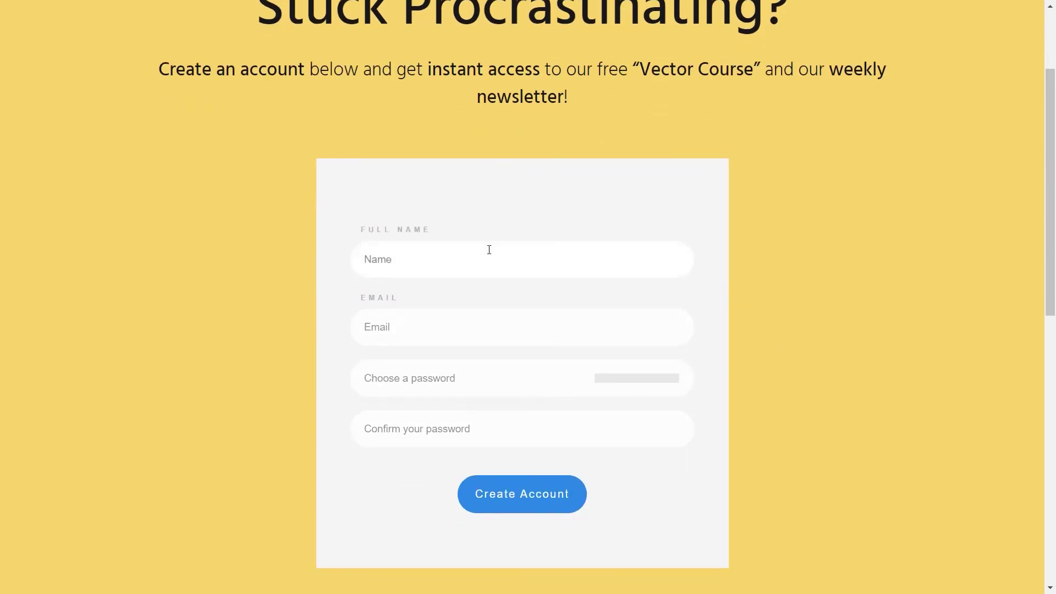
left_click(432, 380)
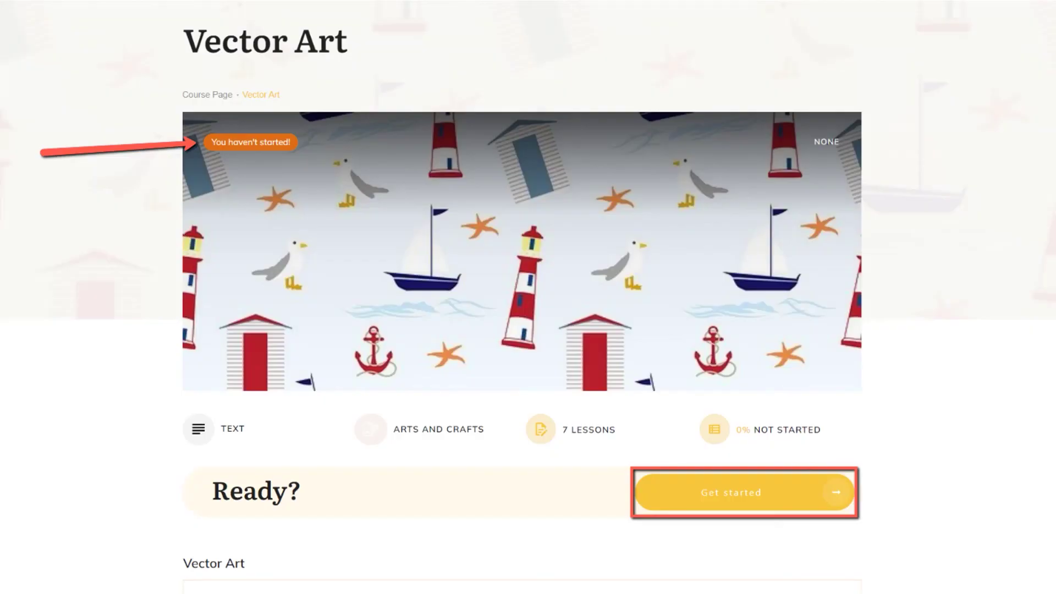